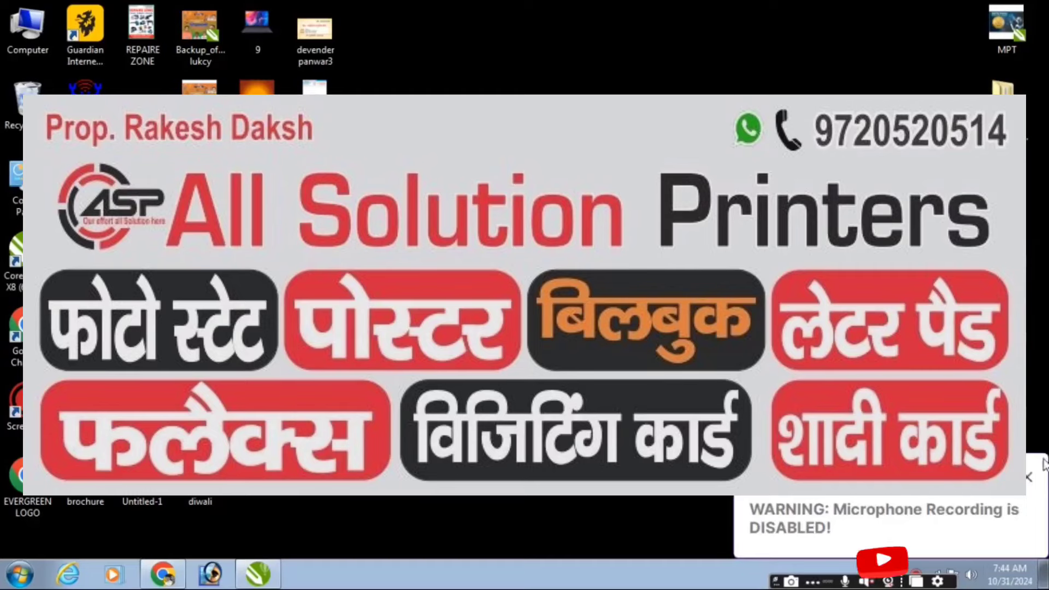
Step: Dismiss the microphone warning notification so CorelDRAW X8 opens on a blank Untitled-1 page
click(1029, 477)
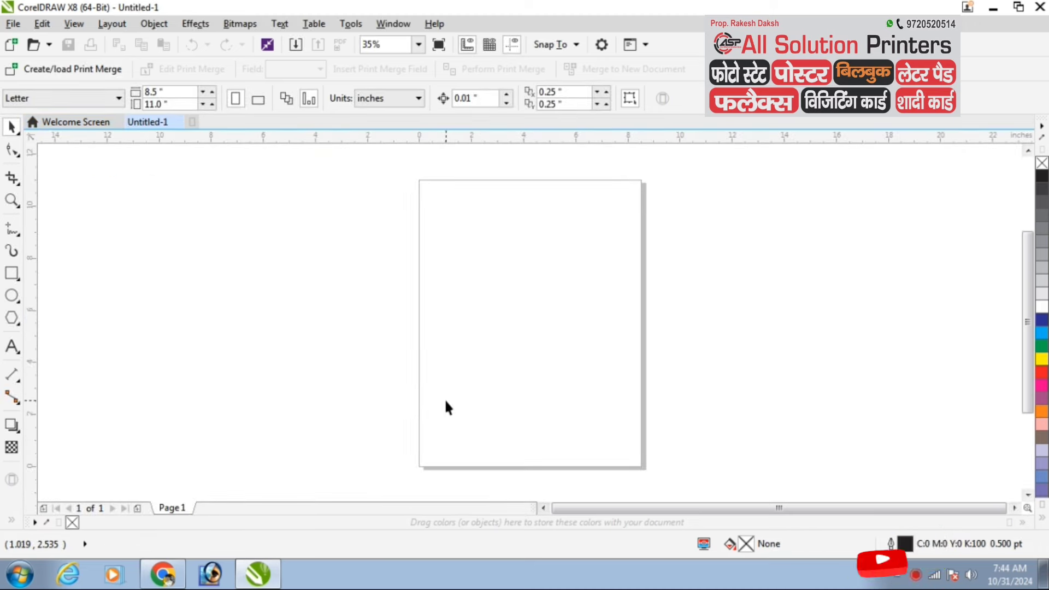
Step: Add a sample text phrase, enlarge and reposition it, then delete it
key(F8)
click(432, 269)
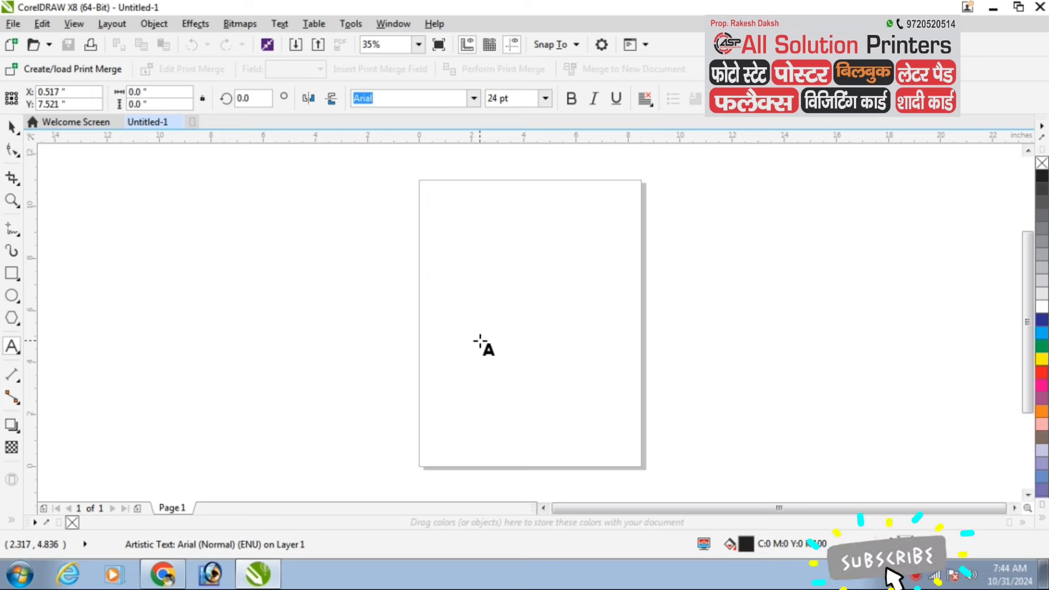
text(fony)
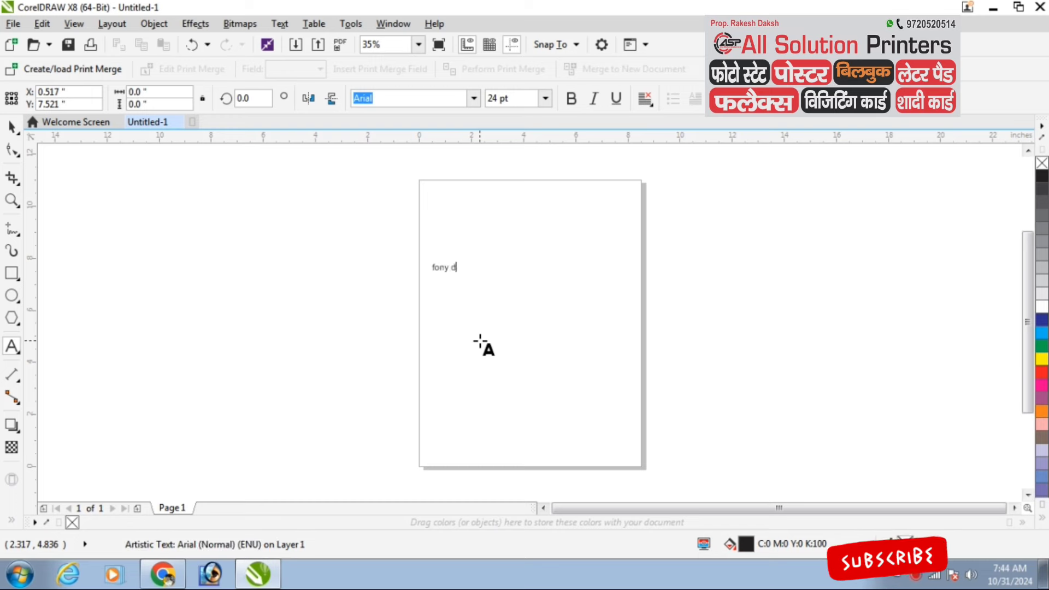
key(BackSpace)
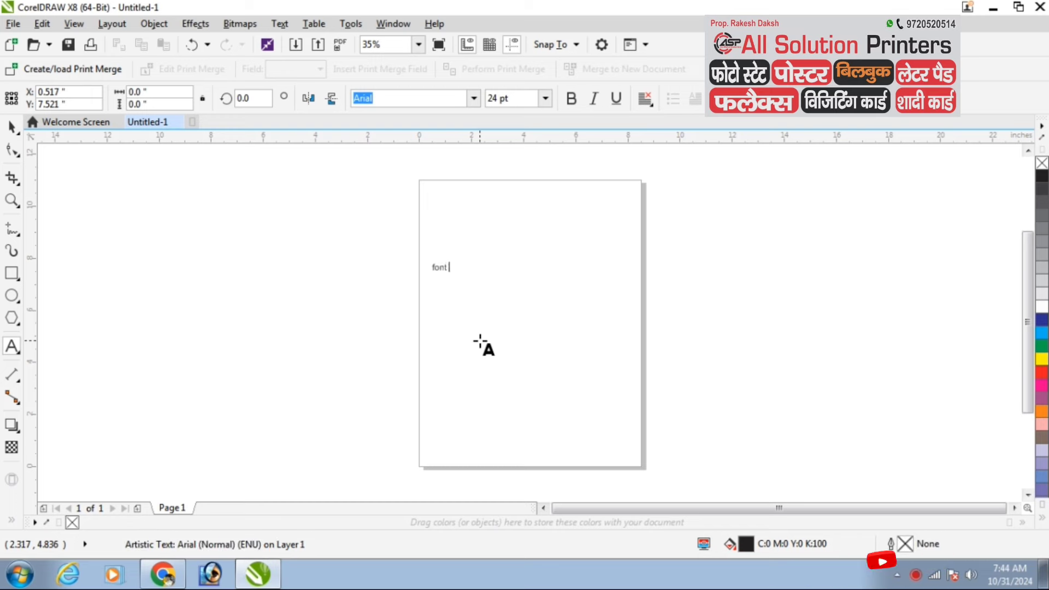
key(BackSpace)
text(search)
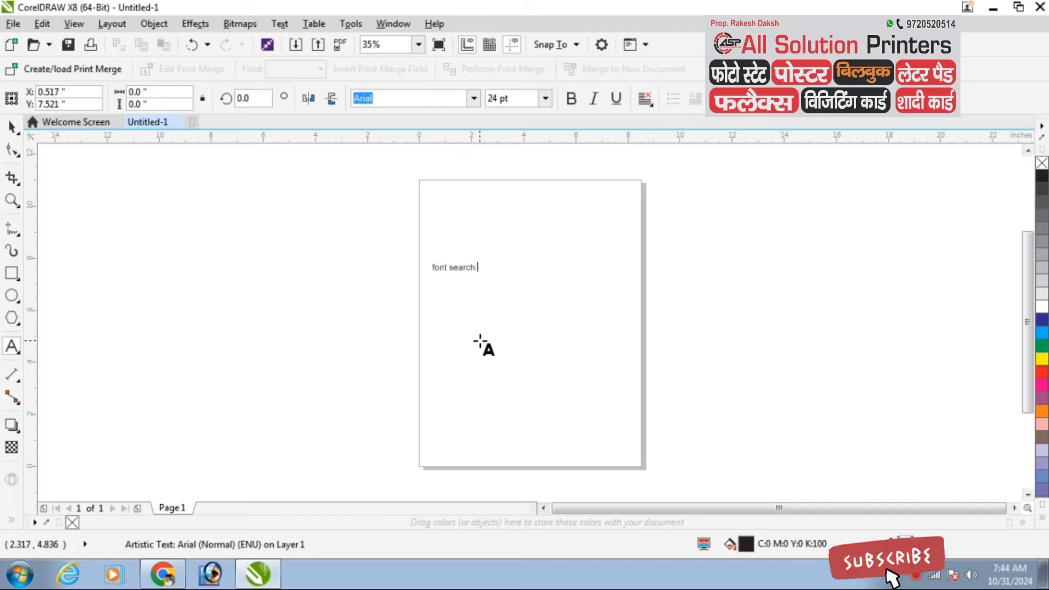
text(problem)
key(ctrl+space)
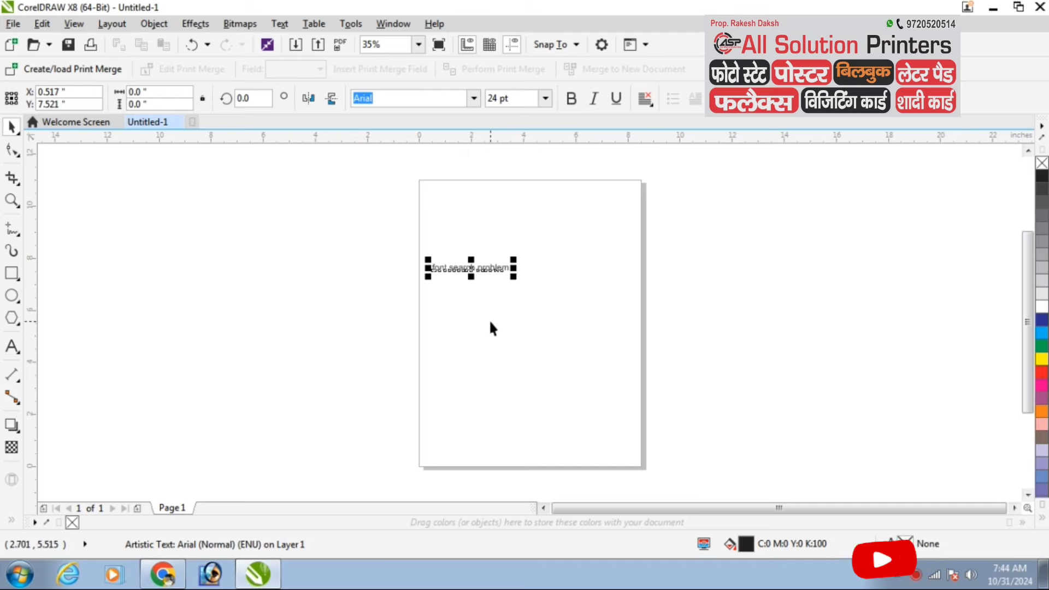
drag(513, 279, 888, 378)
drag(672, 298, 551, 286)
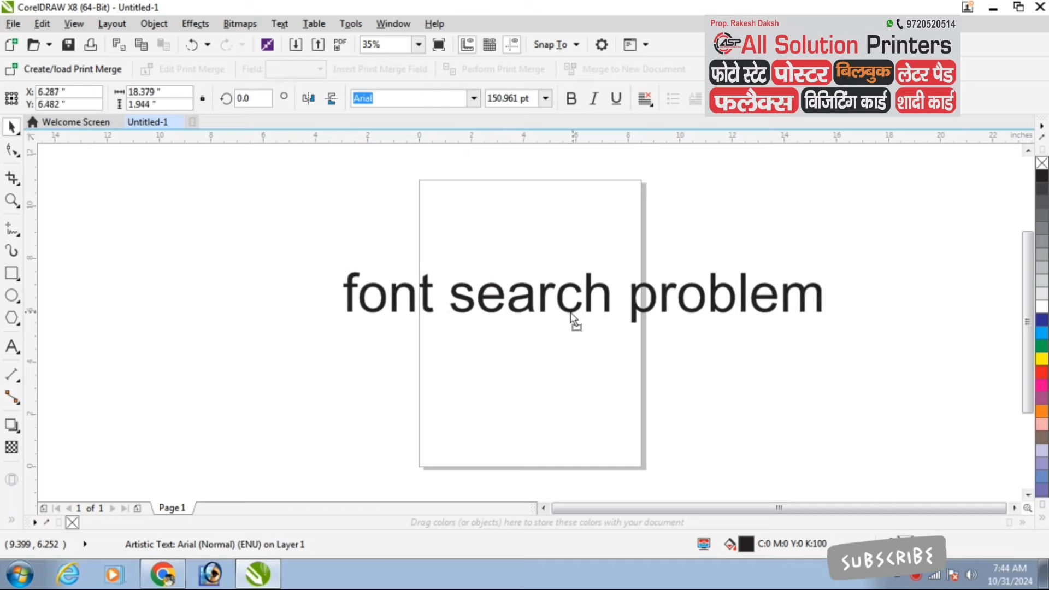
key(Delete)
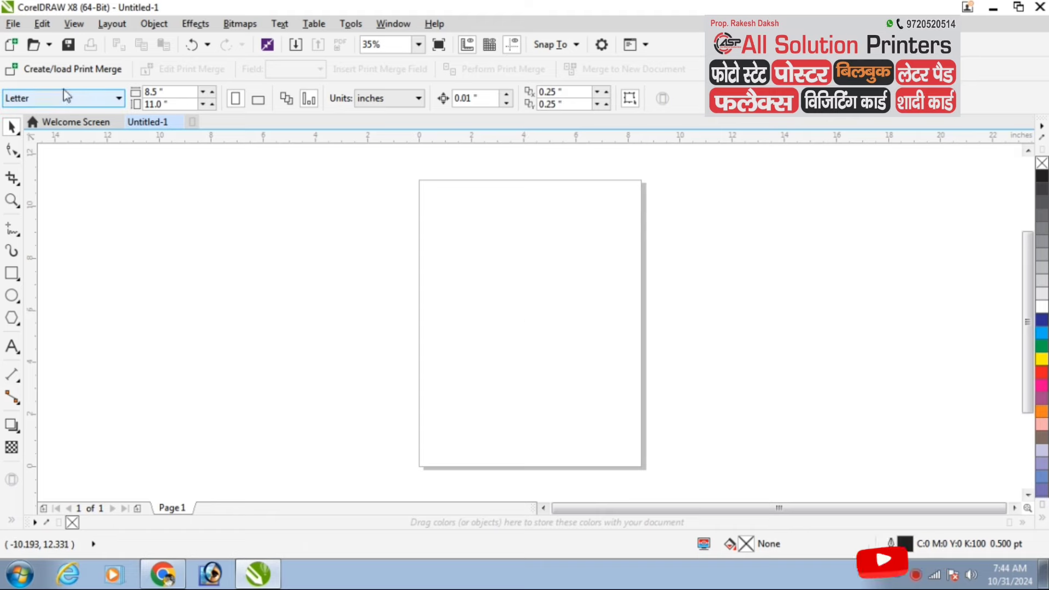
Step: Change the page size from Letter to A4
click(37, 100)
click(33, 147)
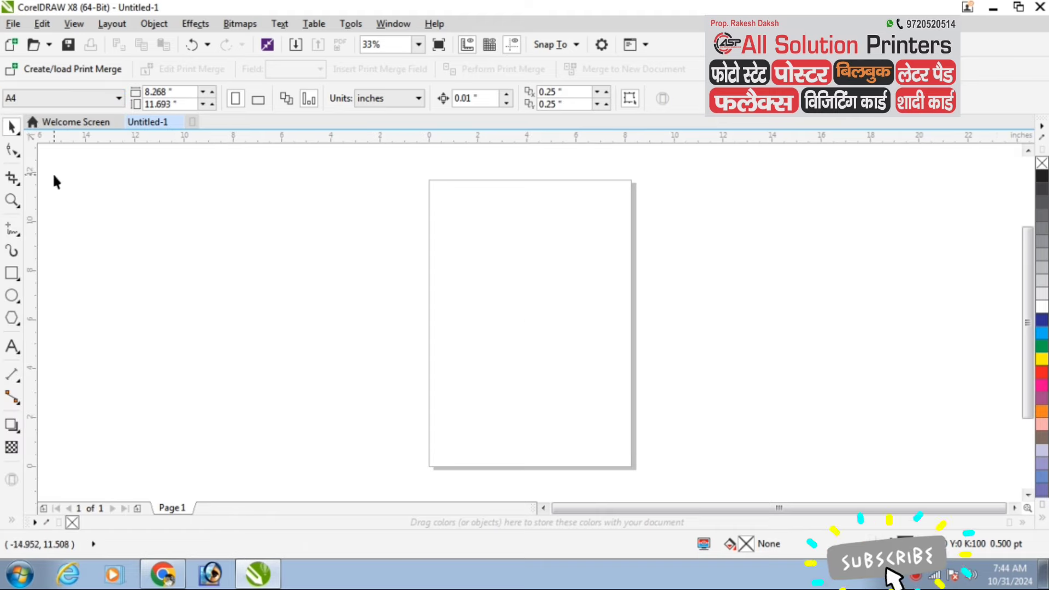
click(13, 23)
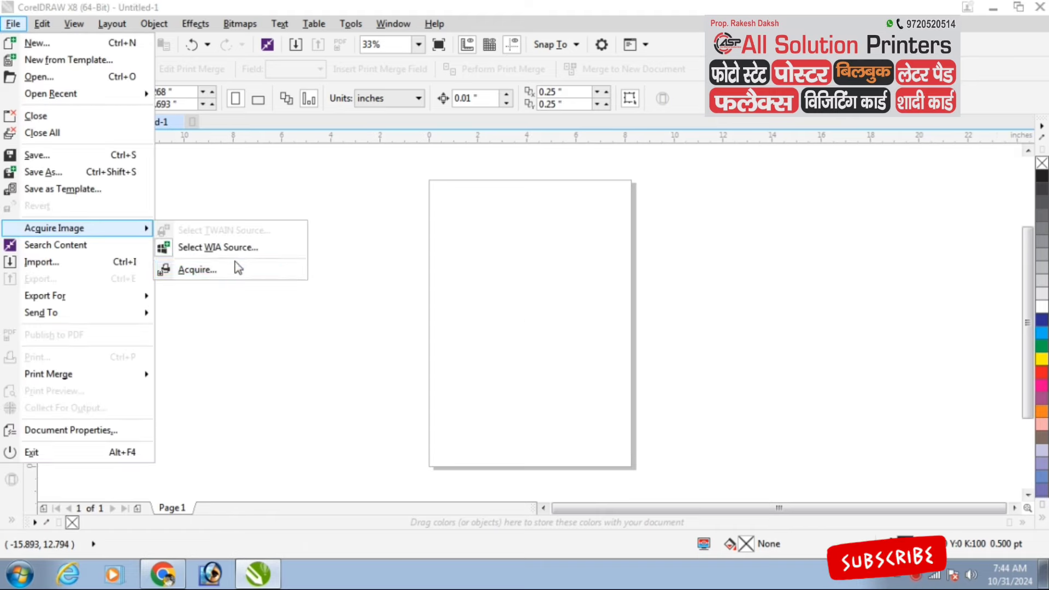
Step: Preview the wedding card, crop the scan frame to Shanaya, and place the scan on the page
click(235, 267)
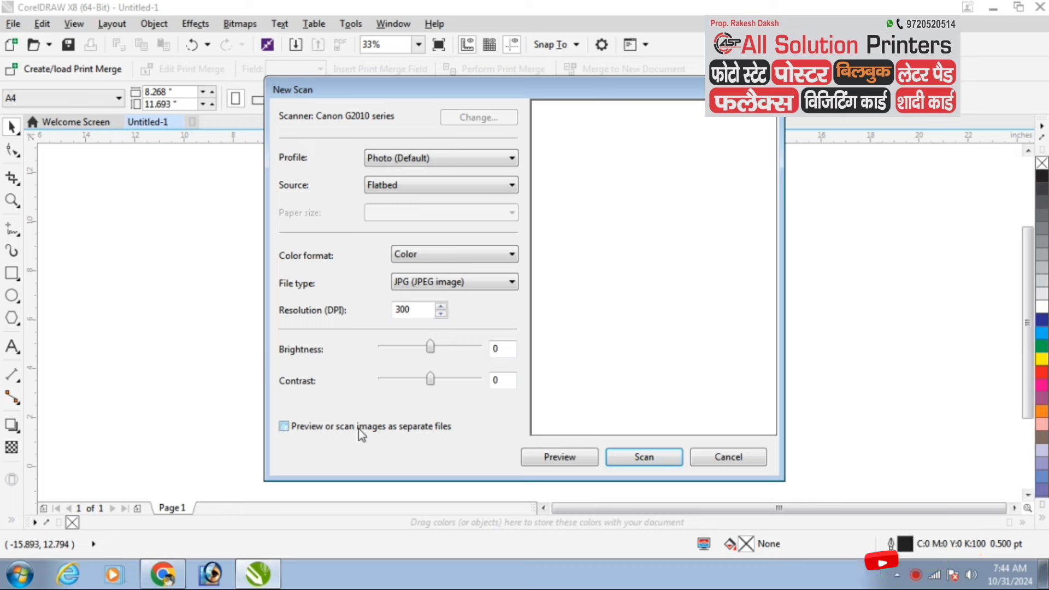
click(541, 461)
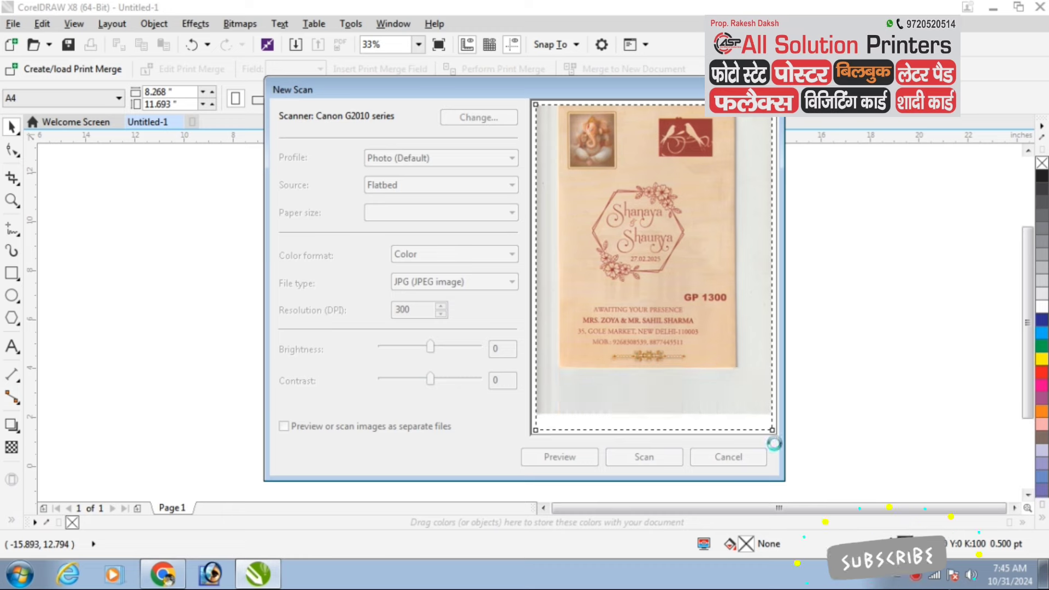
drag(772, 429, 673, 230)
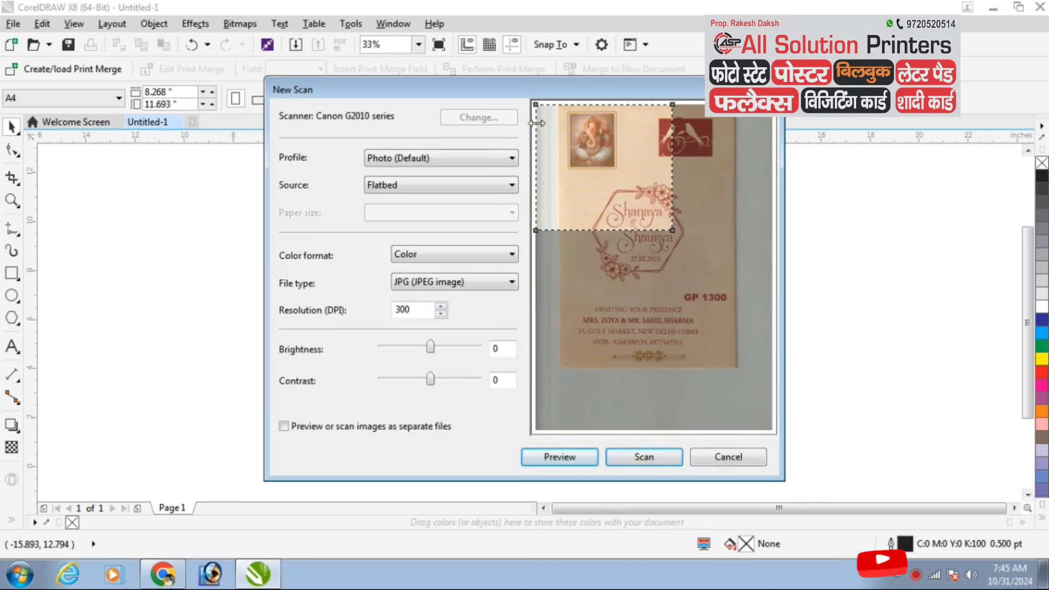
drag(529, 100, 594, 192)
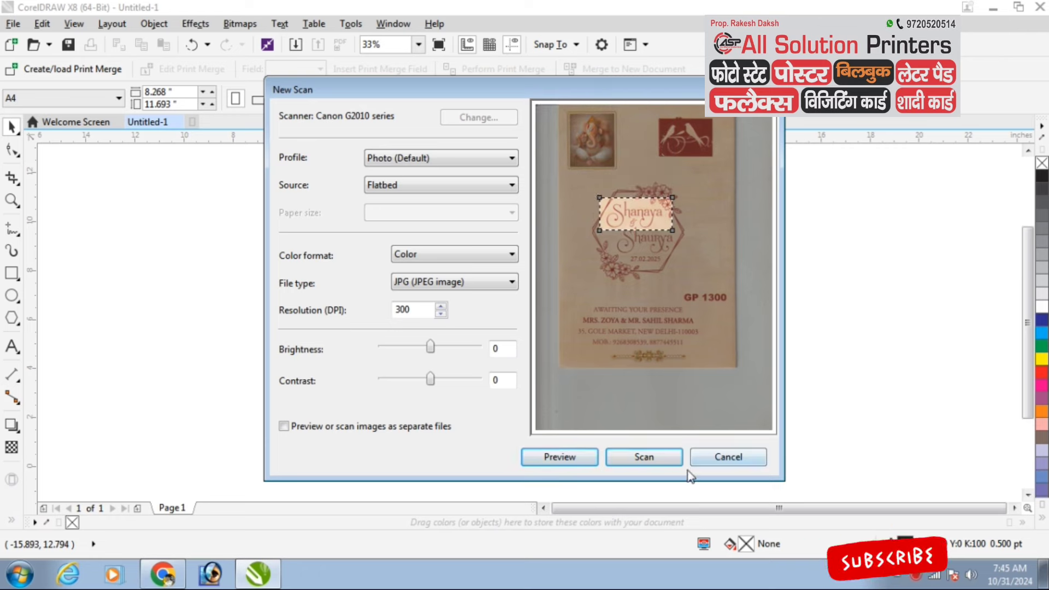
click(661, 458)
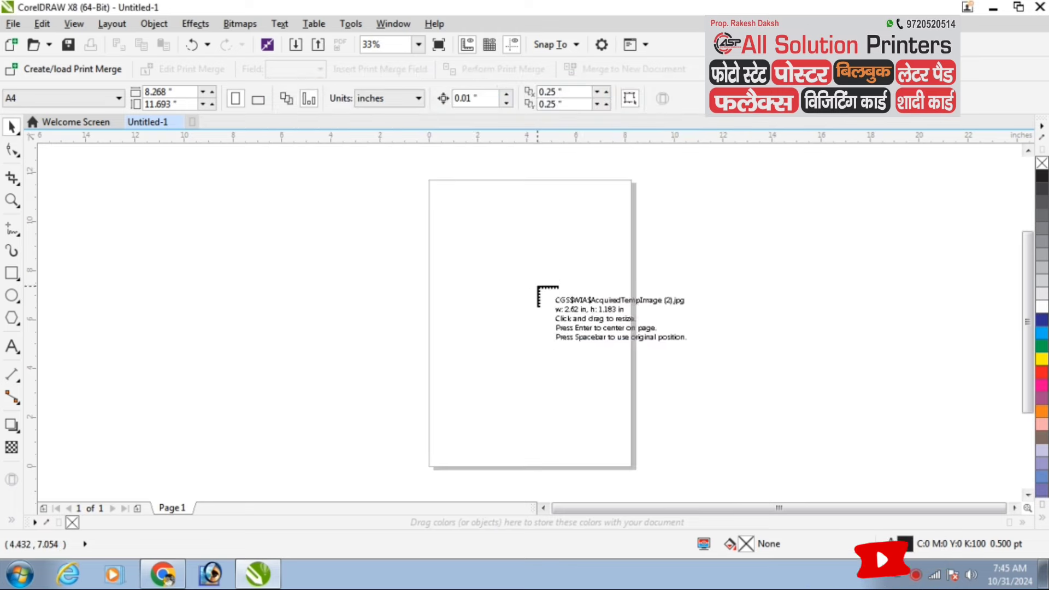
click(527, 274)
Step: Export the Shanaya scan to the Desktop as Untitled-1.jpg, replacing the existing file
key(shift+F2)
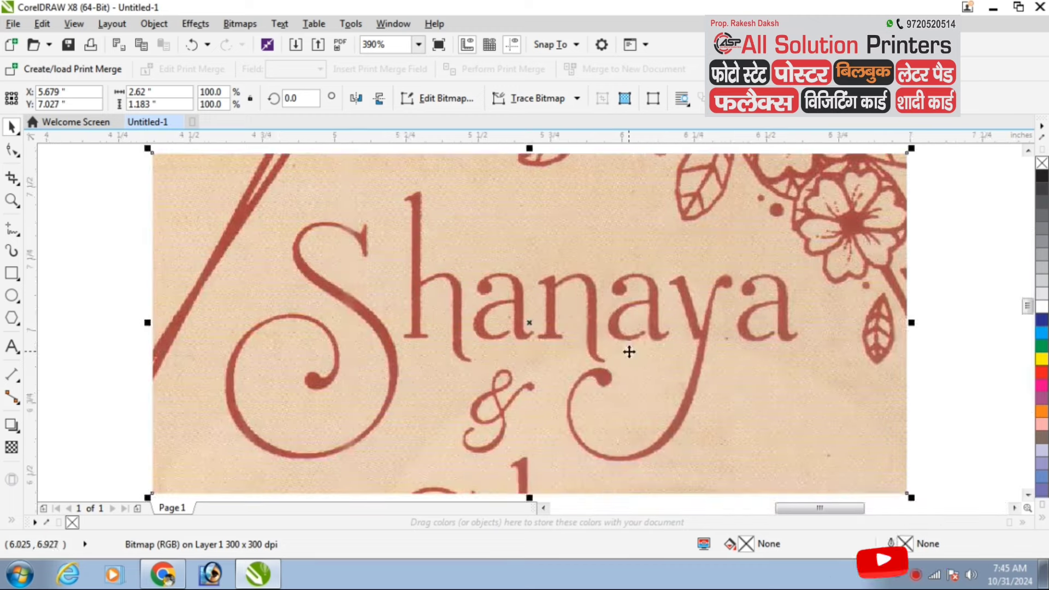
scroll(628, 352, down, 3)
scroll(637, 339, up, 1)
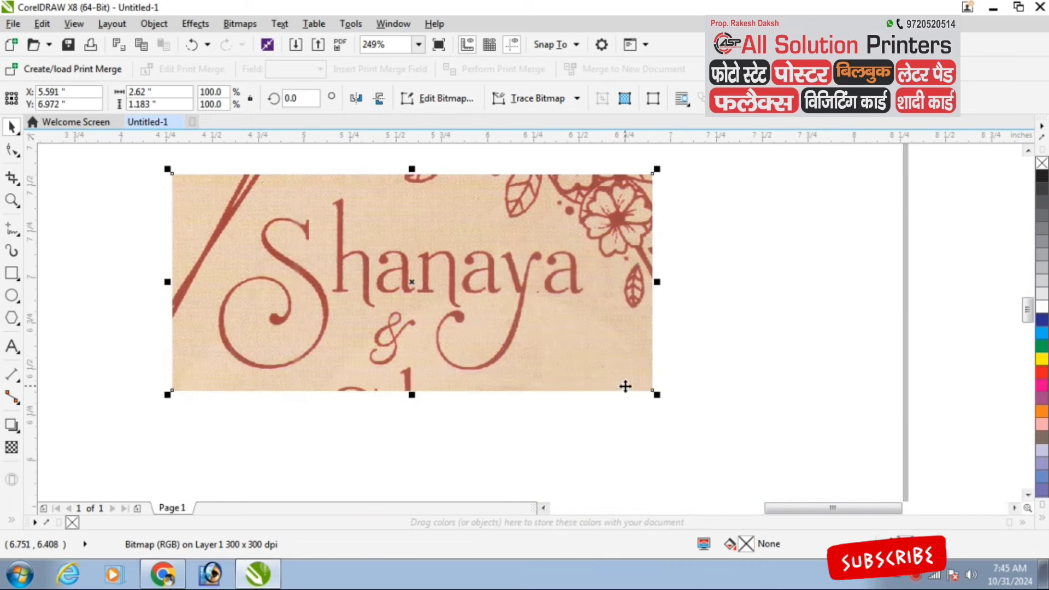
key(ctrl+e)
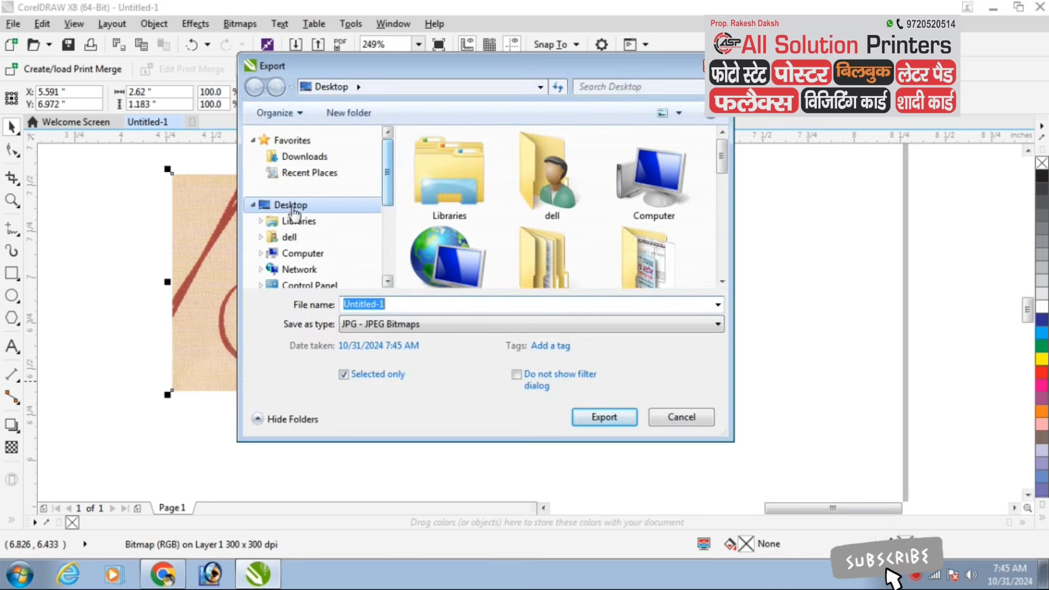
click(604, 417)
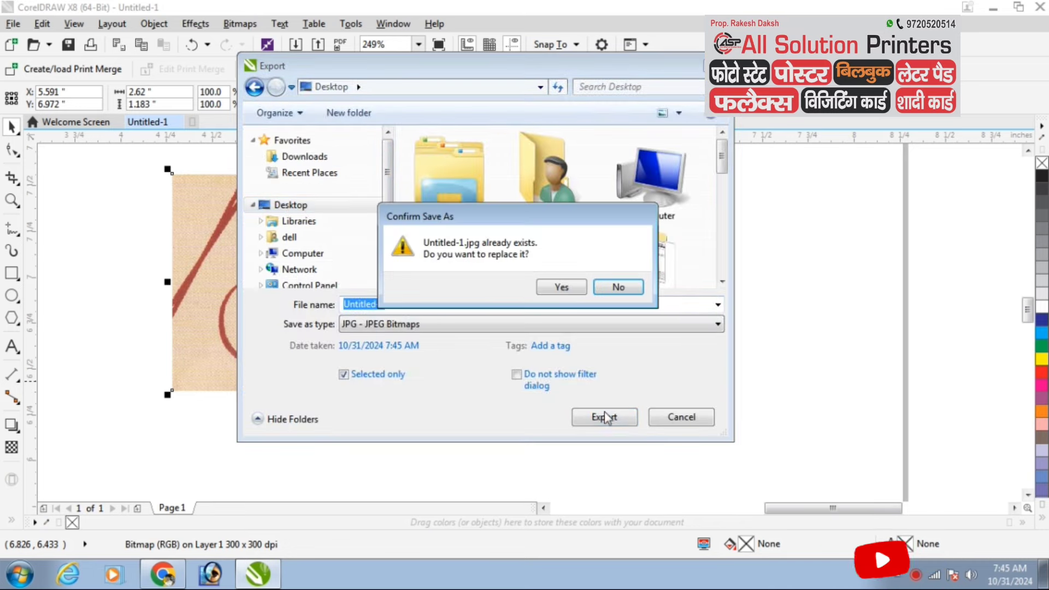
click(561, 287)
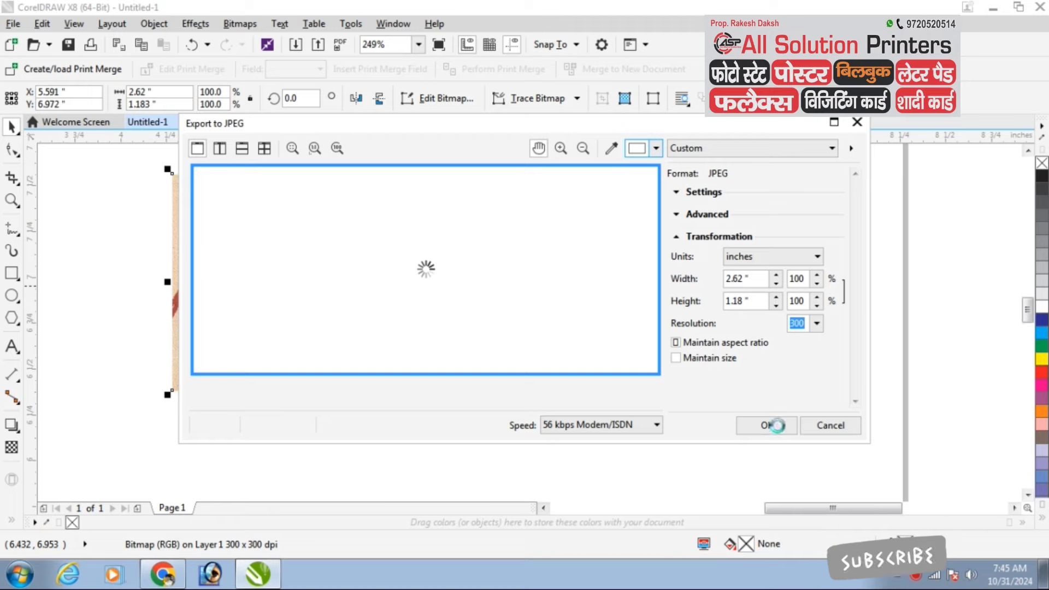
click(770, 424)
click(773, 432)
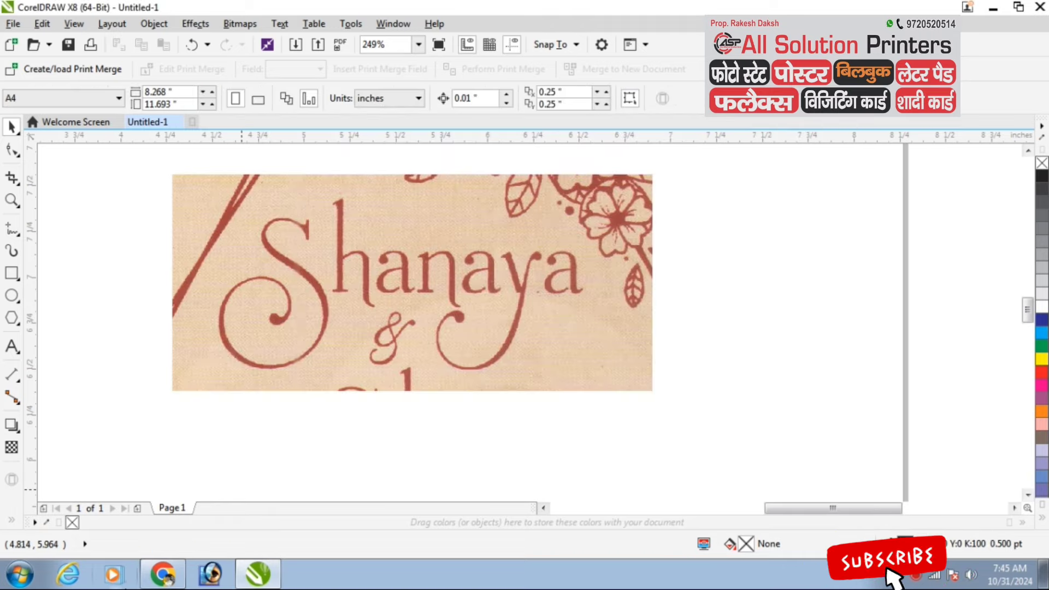
key(alt+Tab)
Step: Search Google for 'what font' and open MyFonts' WhatTheFont Font Finder
key(ctrl+t)
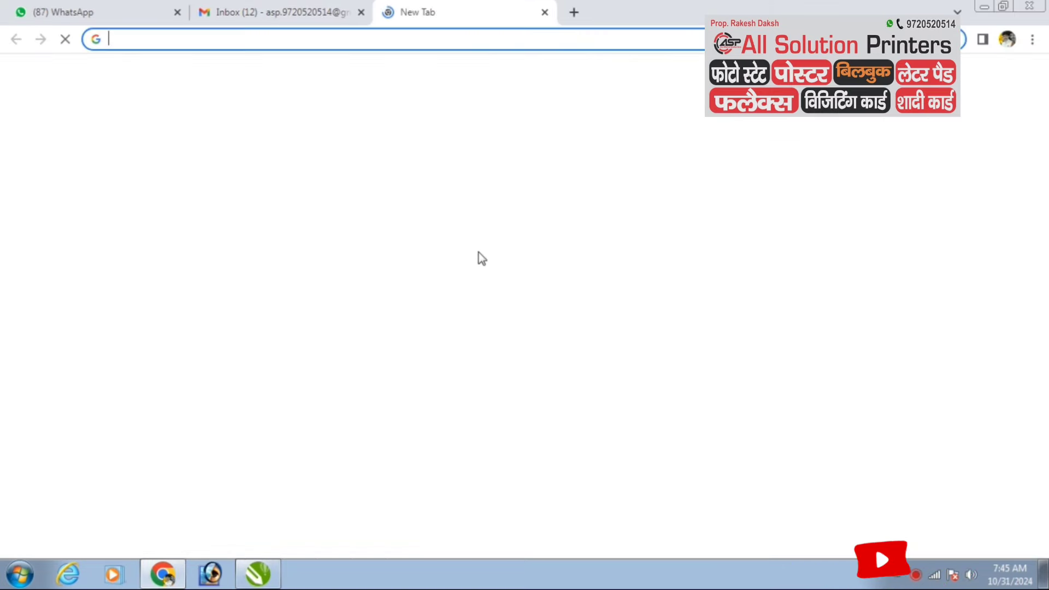
text(what)
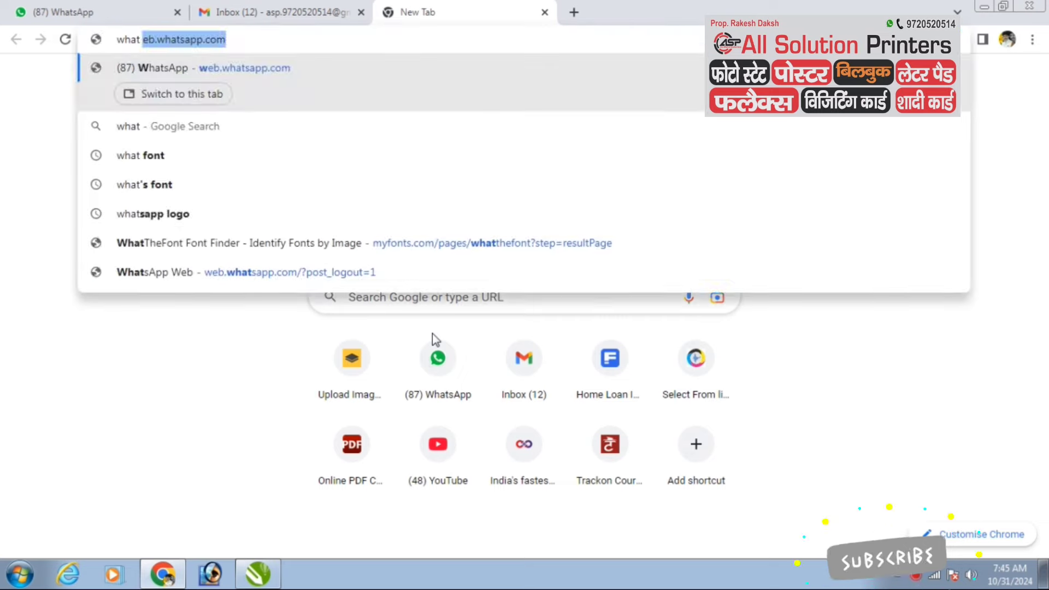
text( font)
key(Return)
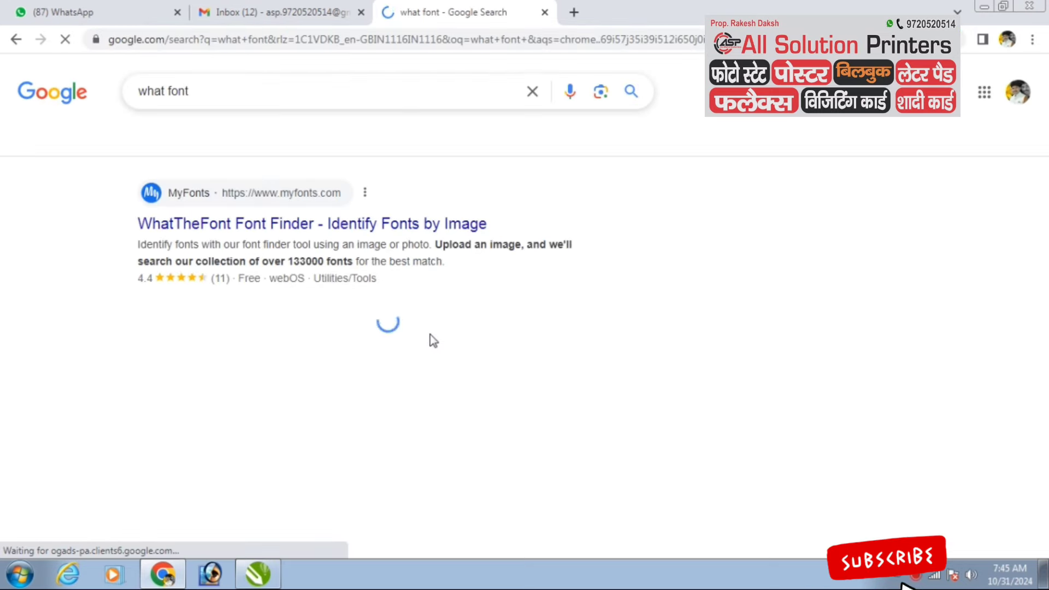
click(254, 239)
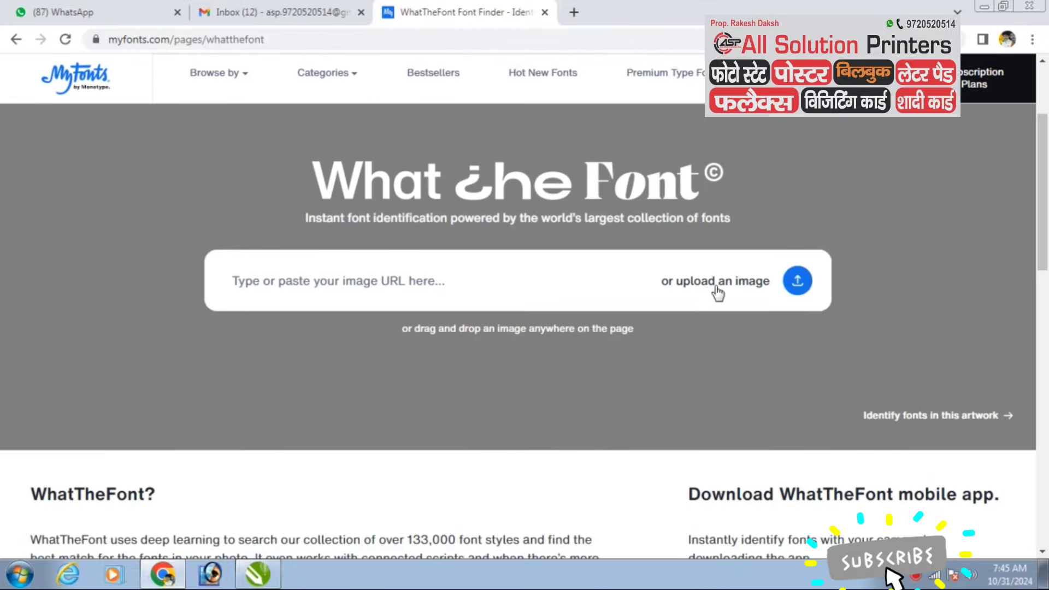
Step: Upload Untitled-1 to WhatTheFont, crop around the whole Shanaya name, and identify the font
click(717, 293)
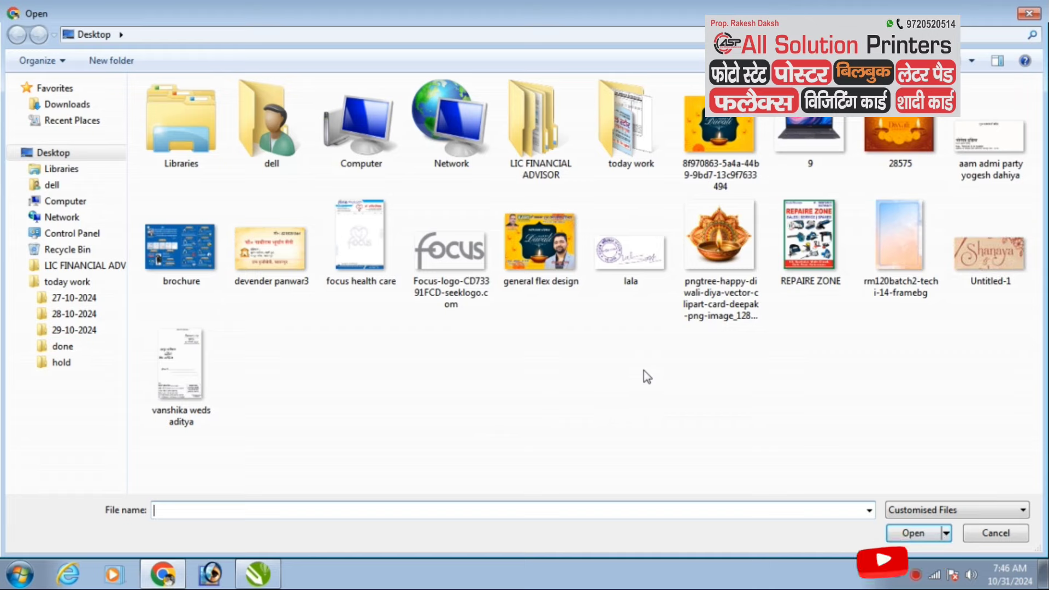
click(983, 252)
click(910, 533)
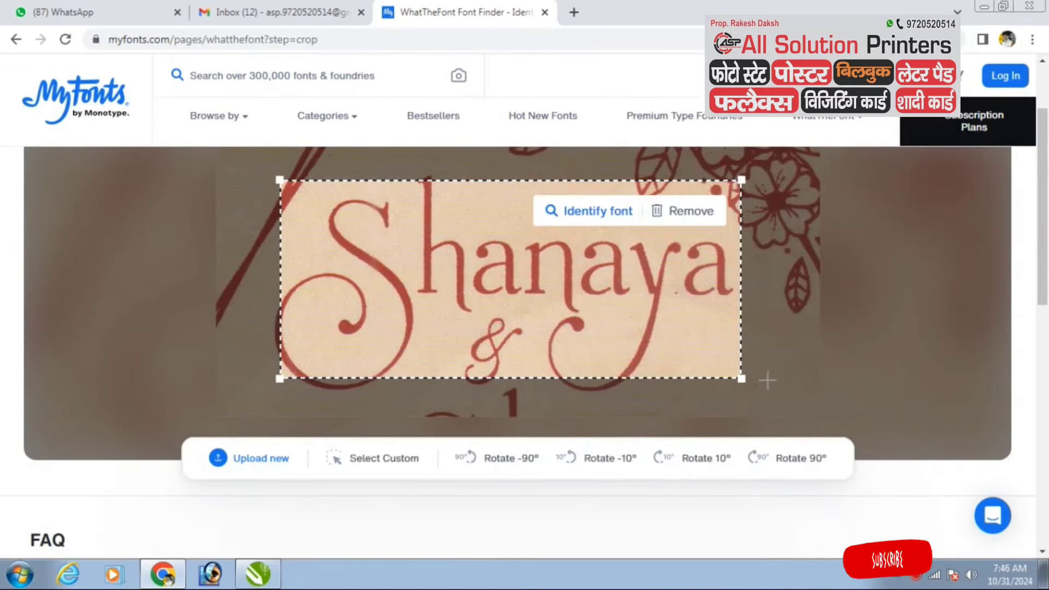
drag(741, 378, 748, 391)
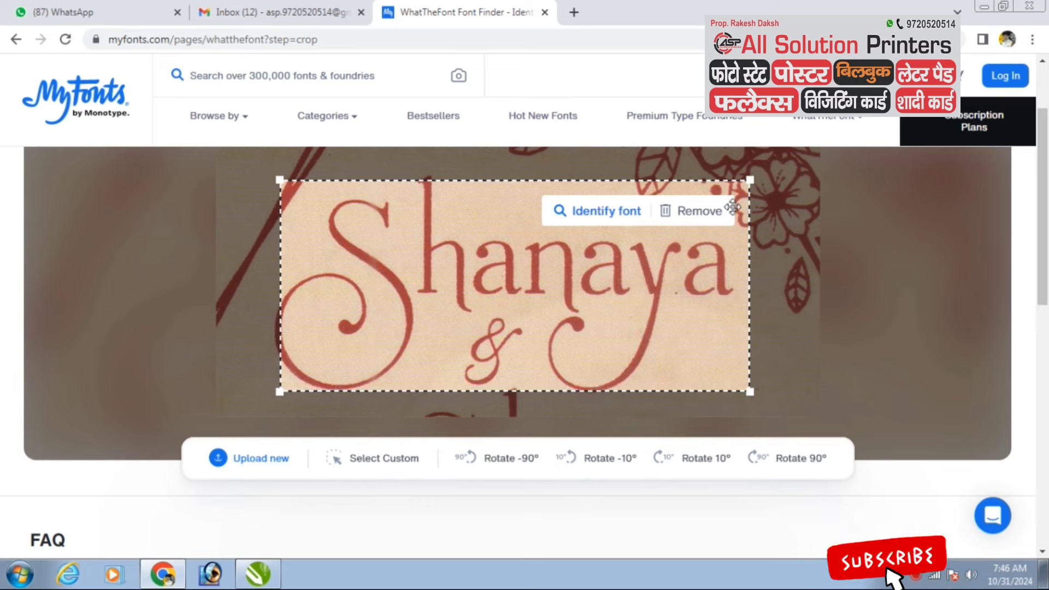
drag(750, 180, 751, 172)
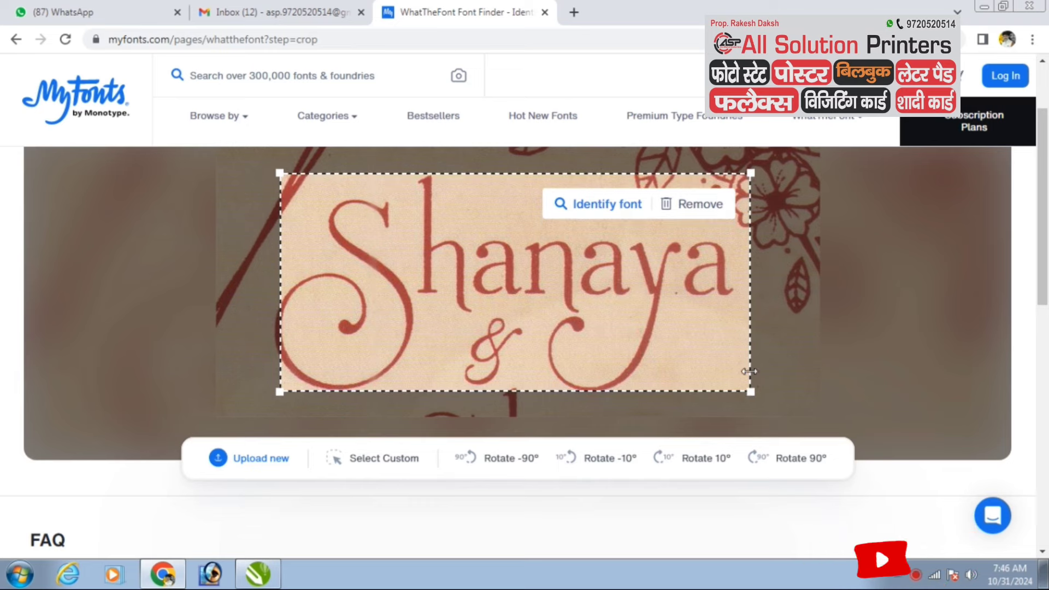
click(601, 211)
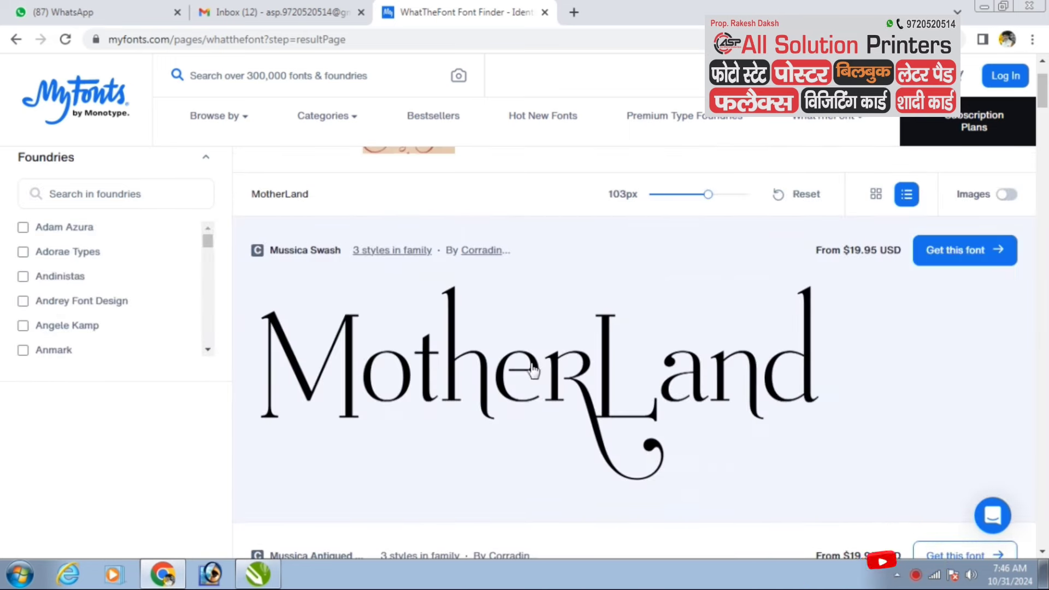
scroll(533, 370, up, 3)
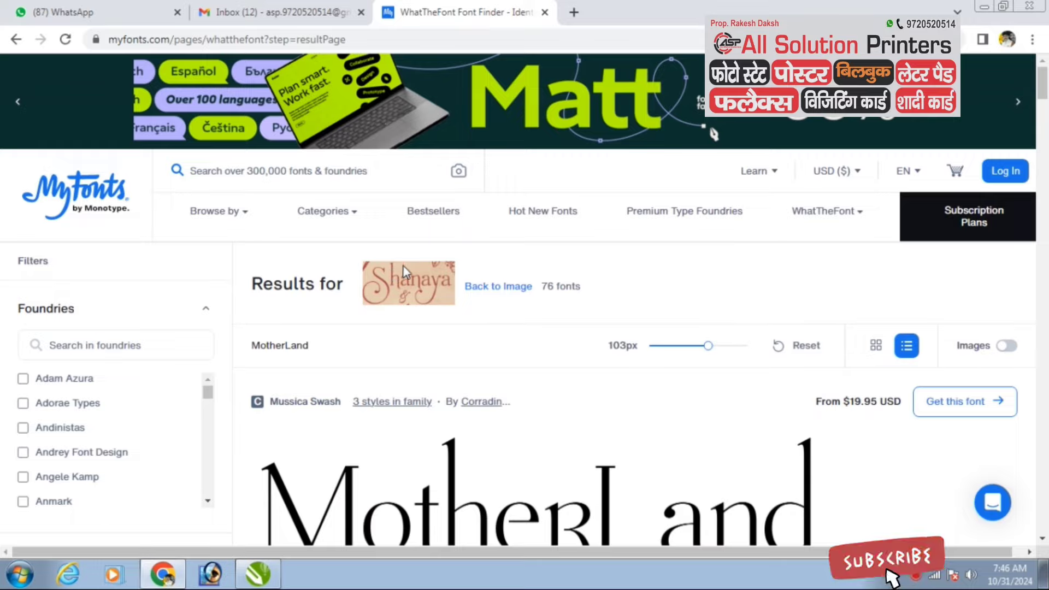
scroll(410, 301, down, 3)
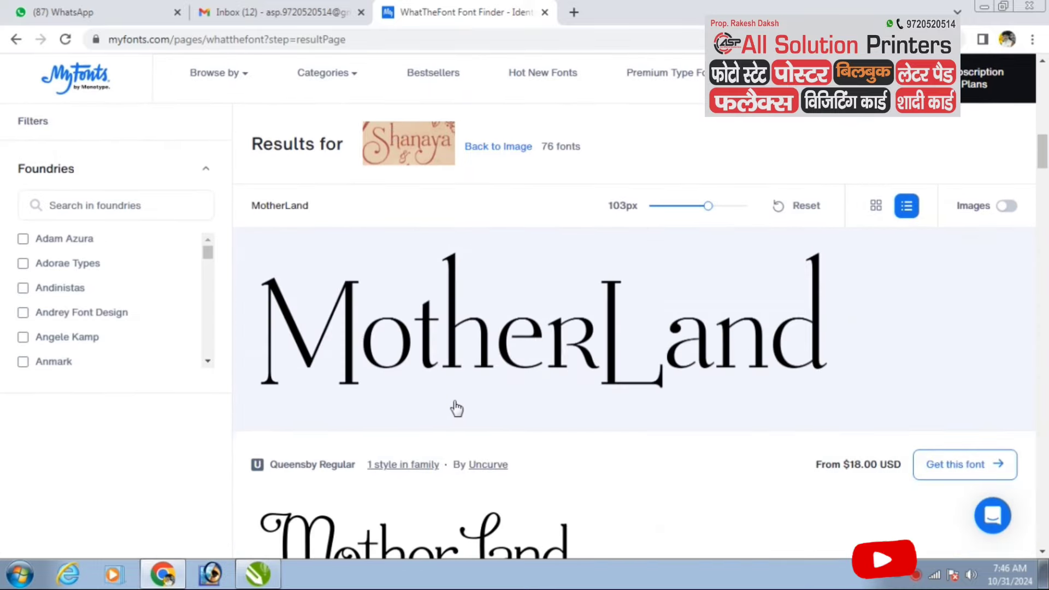
scroll(480, 436, down, 5)
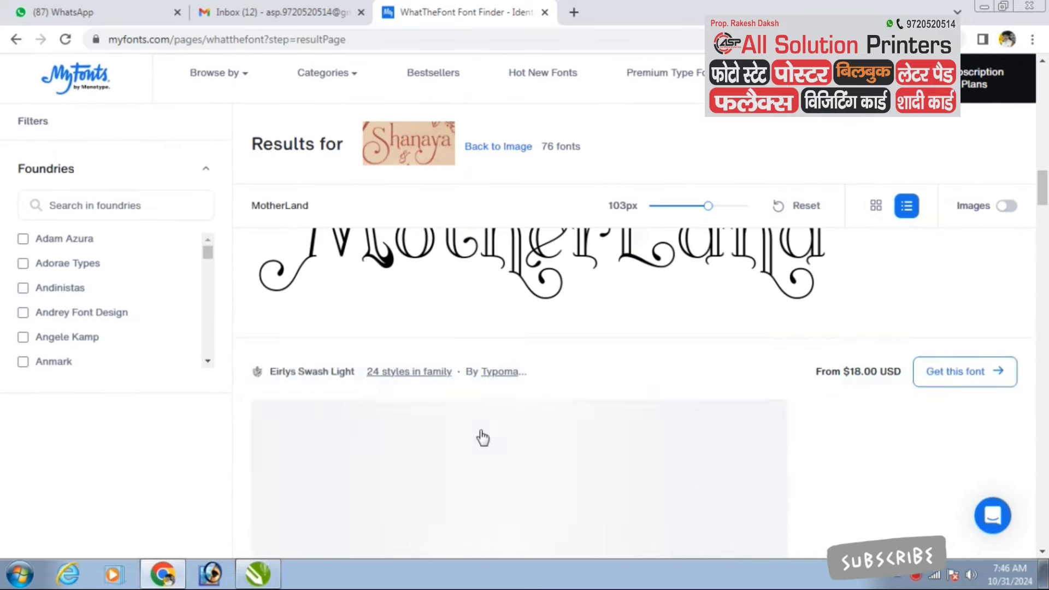
scroll(466, 382, up, 3)
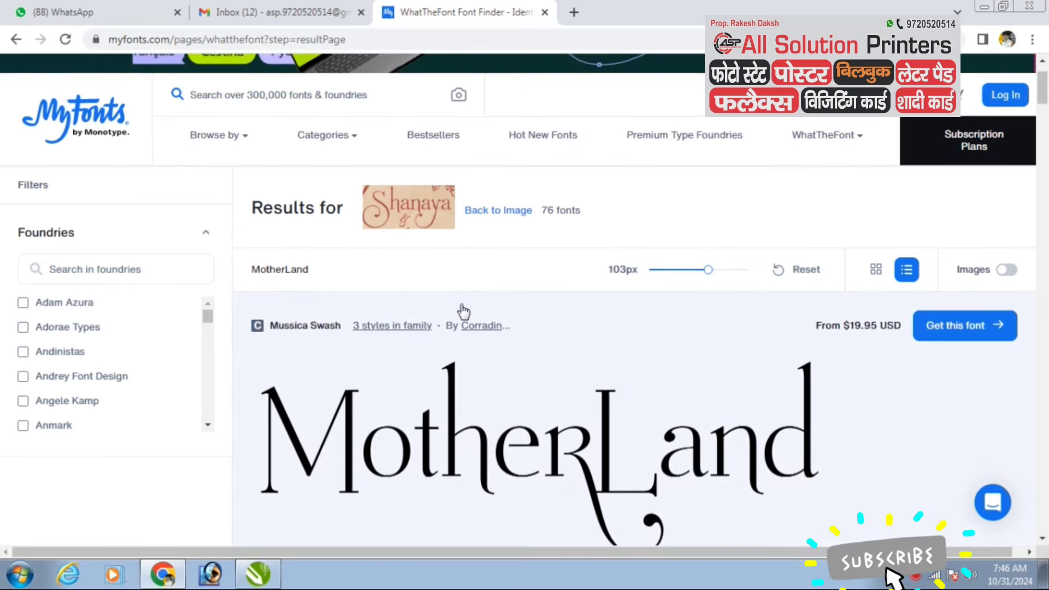
scroll(461, 311, up, 2)
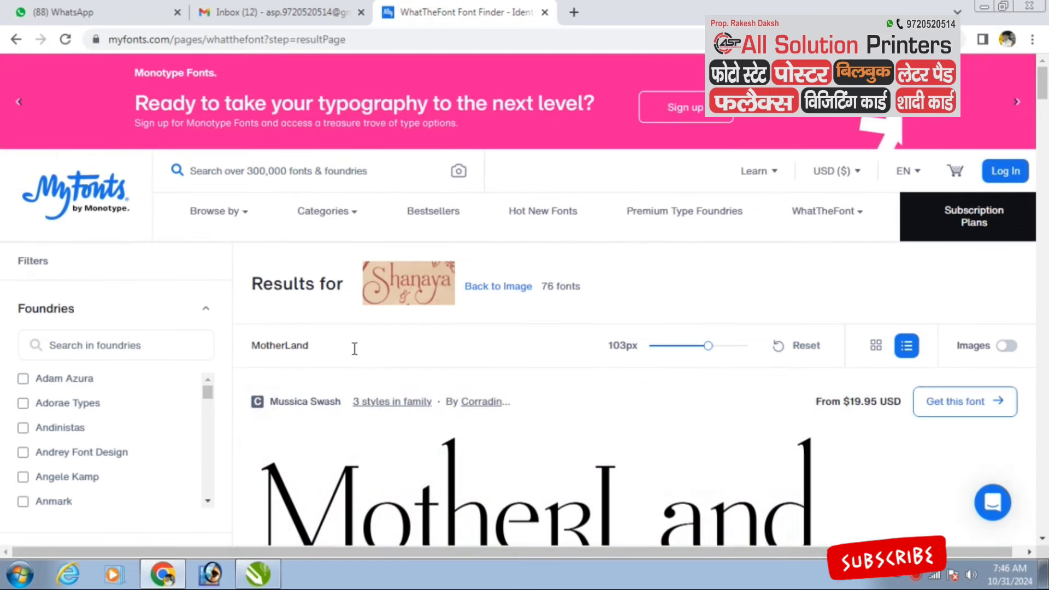
Step: Change the results preview text to 'Shanaya' and bring up the top match preview's context menu
drag(355, 349, 255, 349)
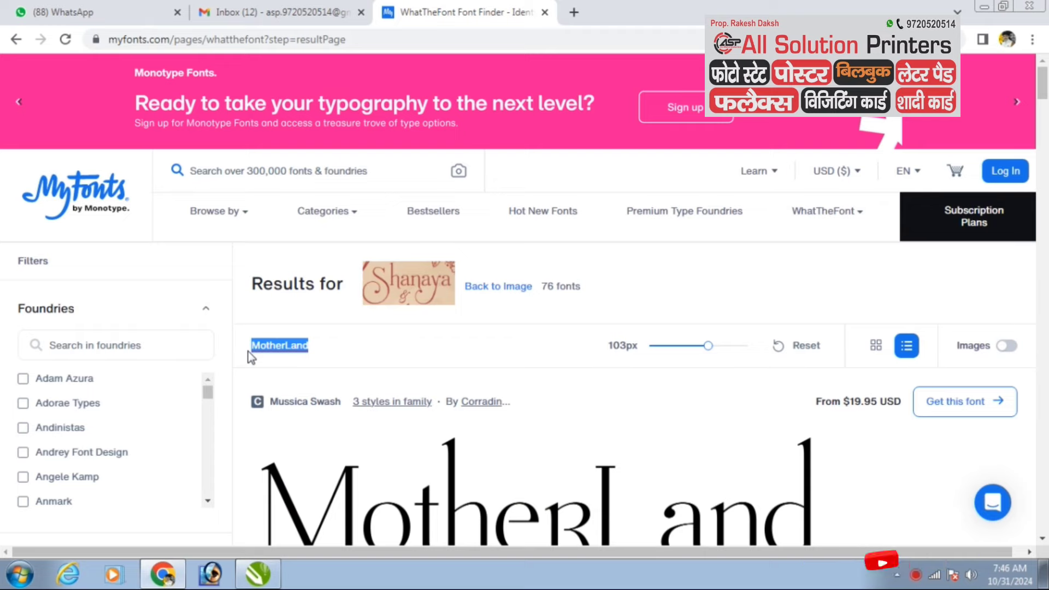
text(Shanaya)
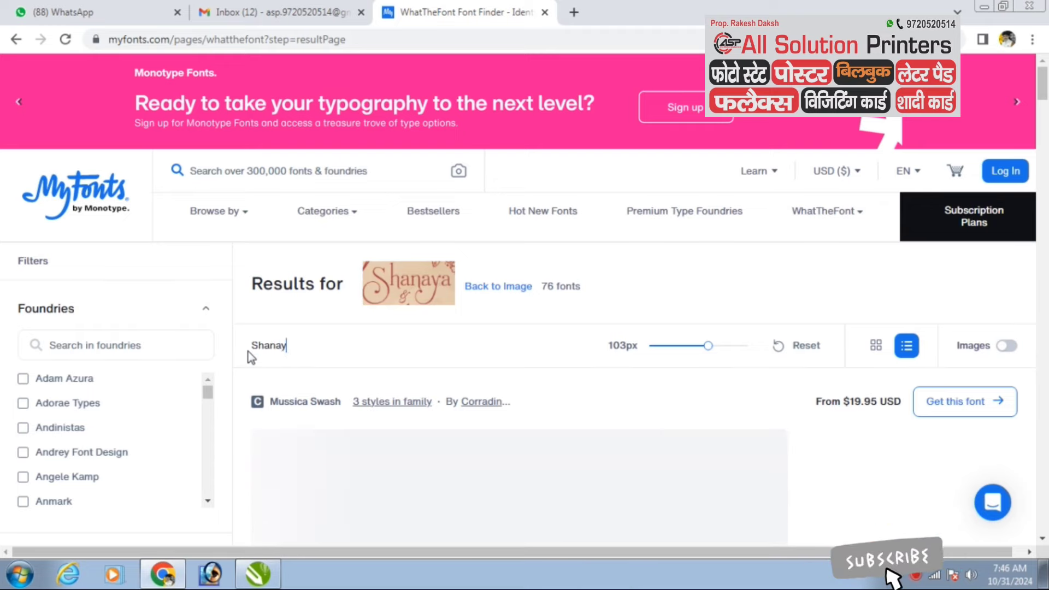
scroll(355, 339, down, 2)
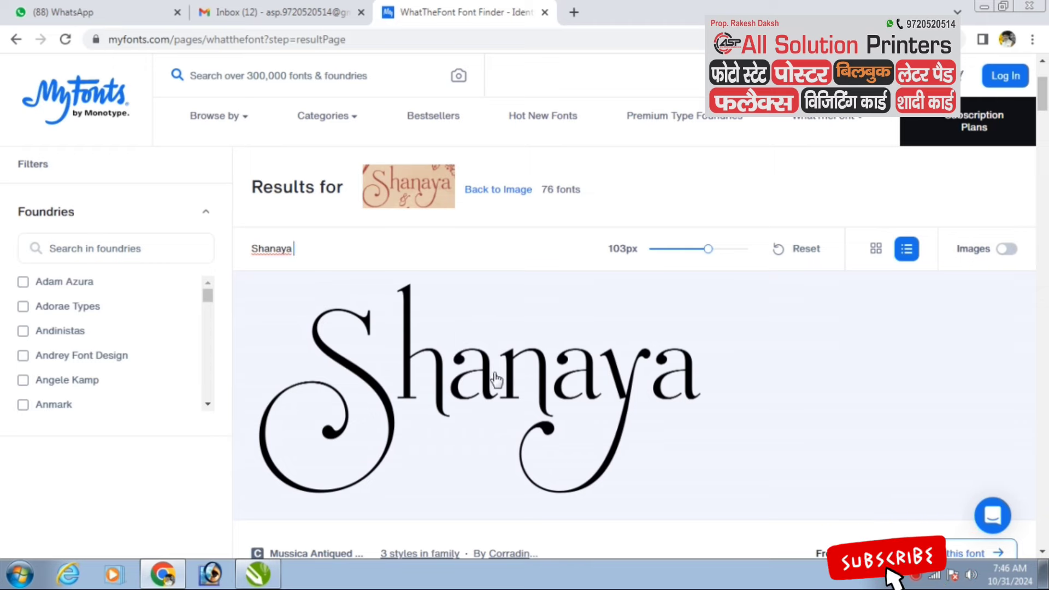
scroll(544, 344, down, 1)
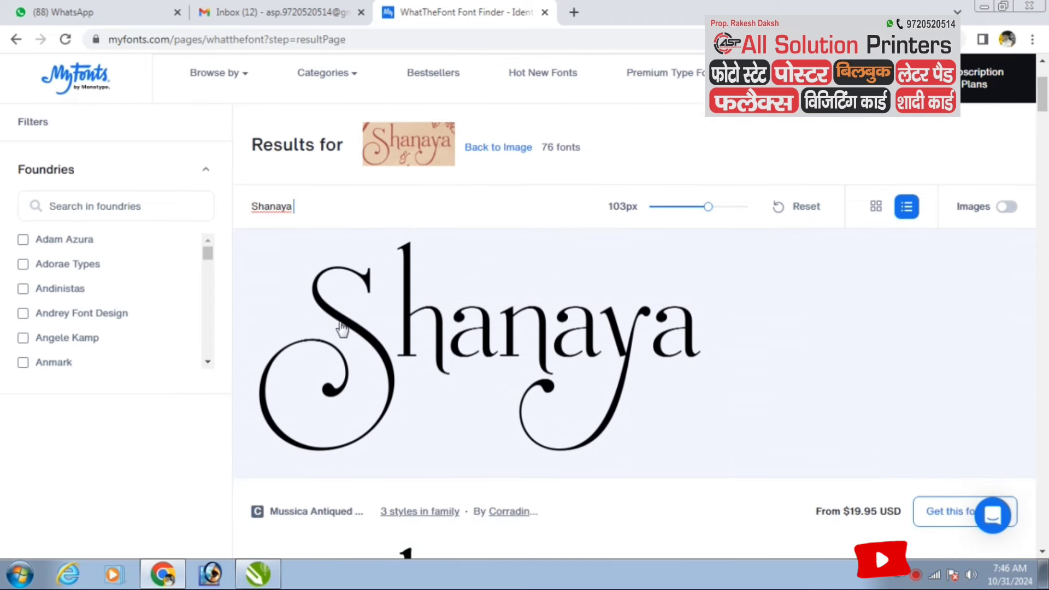
right_click(344, 325)
Step: Copy the Shanaya preview into CorelDRAW, delete the resulting black bitmap, and return to Chrome
click(444, 366)
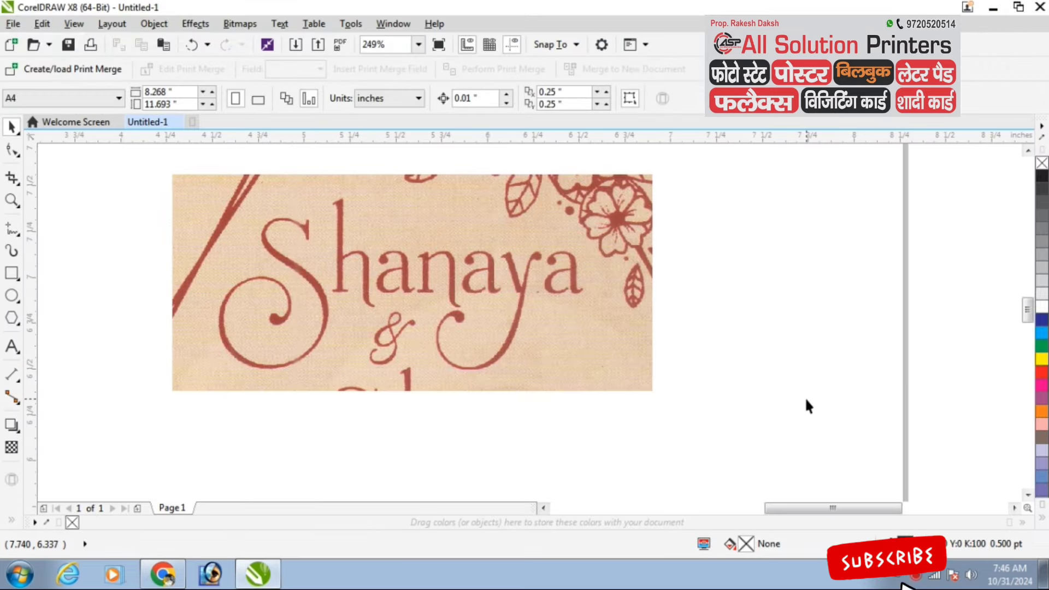
key(ctrl+v)
key(shift+F2)
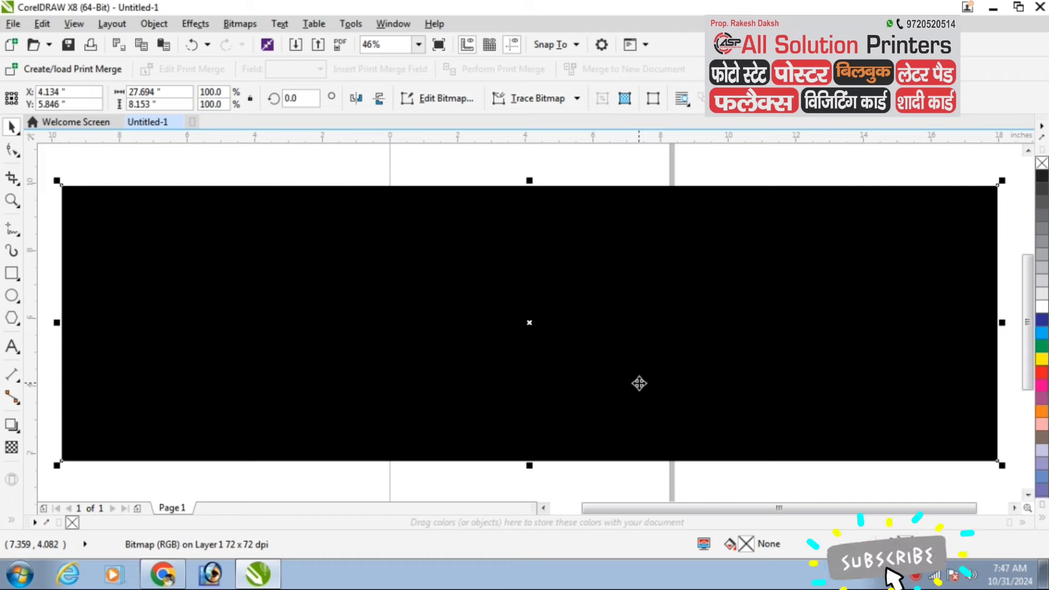
key(Delete)
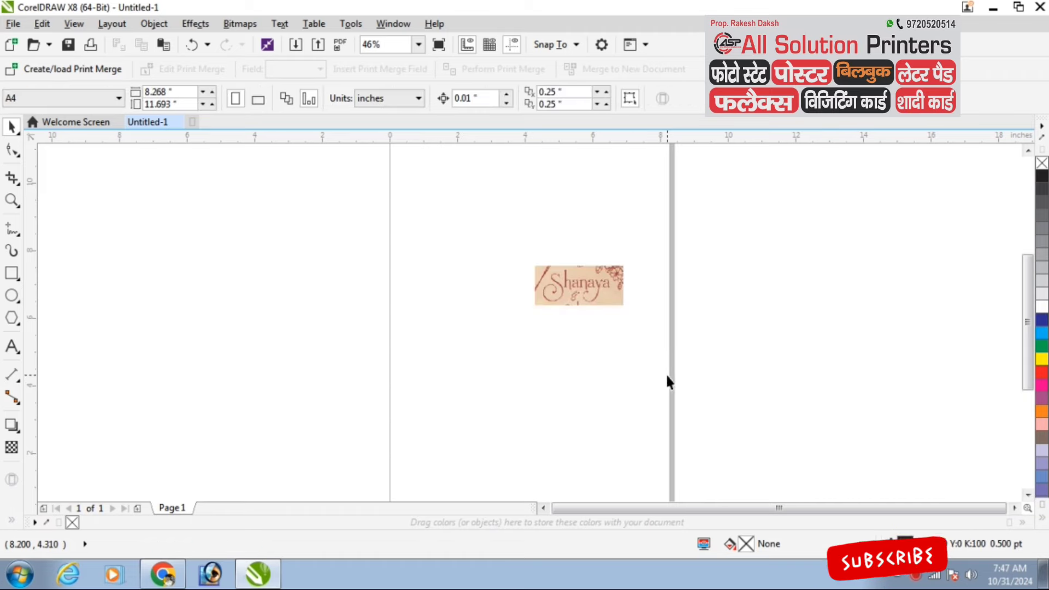
click(993, 8)
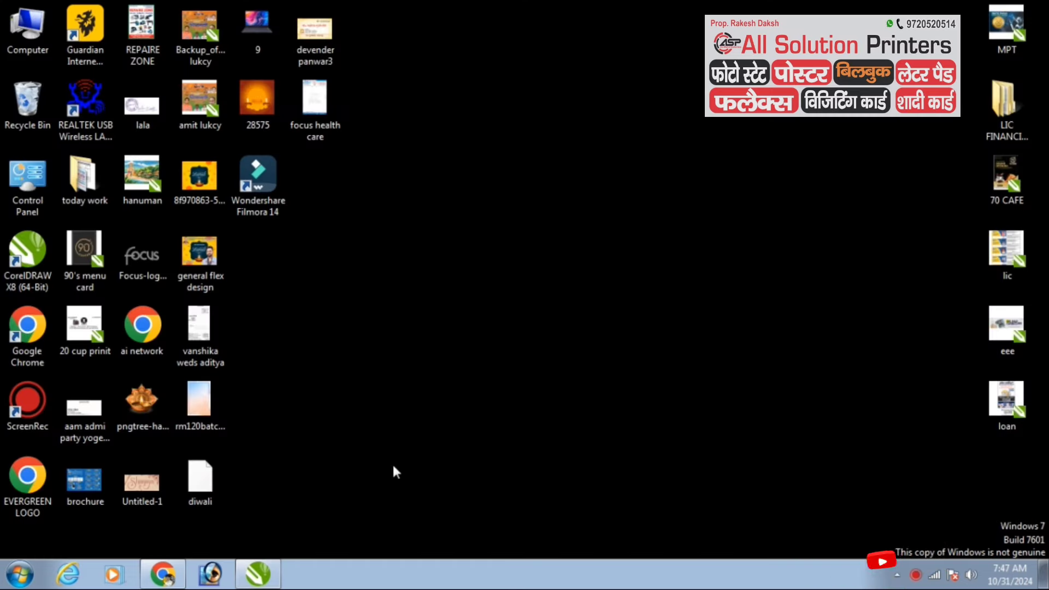
click(169, 573)
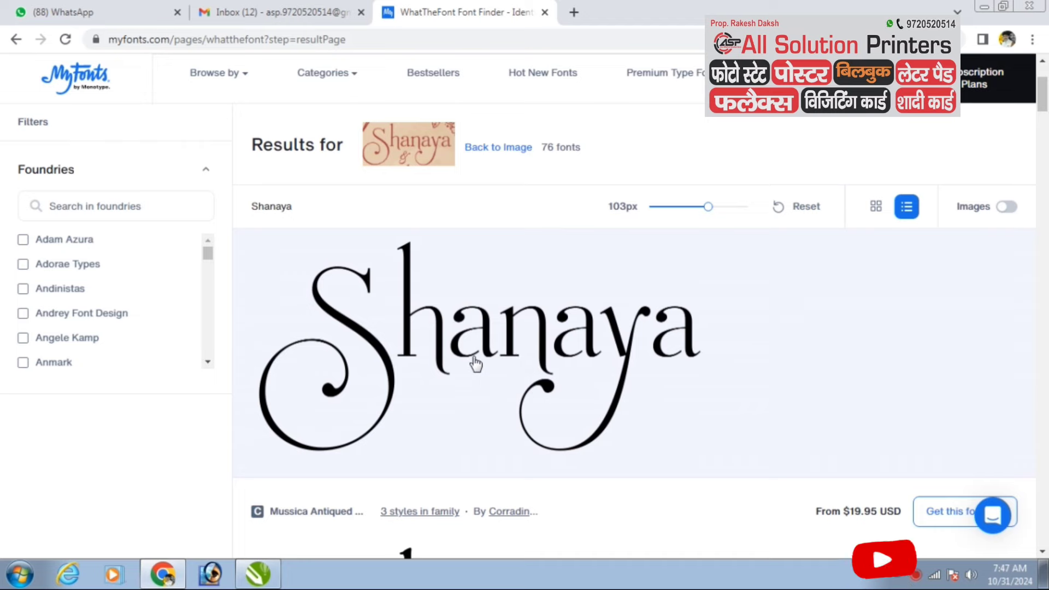
Step: Snip the large Shanaya preview with Snipping Tool, close it unsaved, and minimize Chrome
key(ctrl+plus)
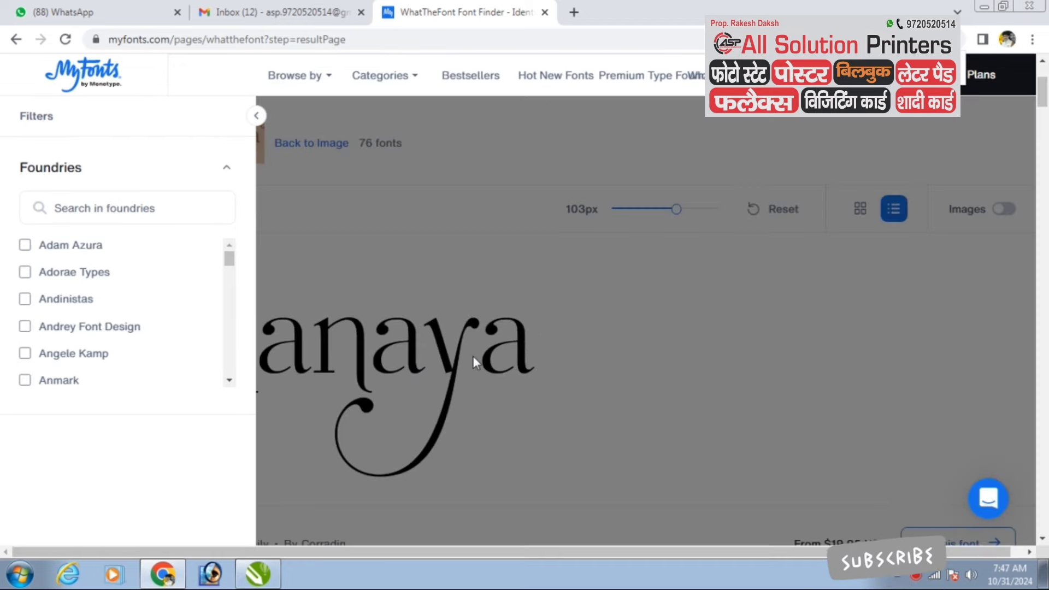
key(ctrl+minus)
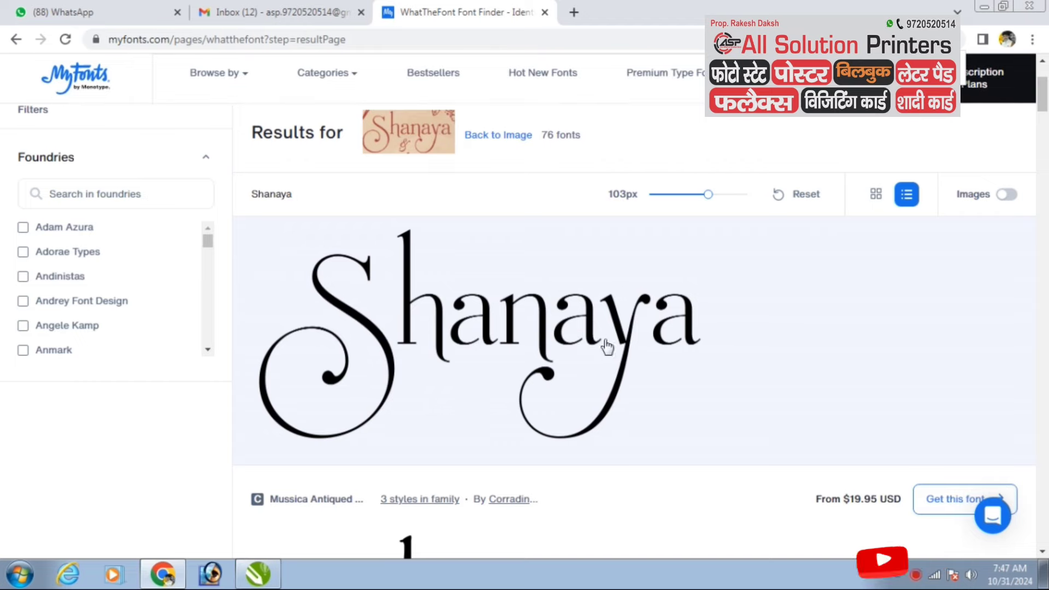
click(19, 572)
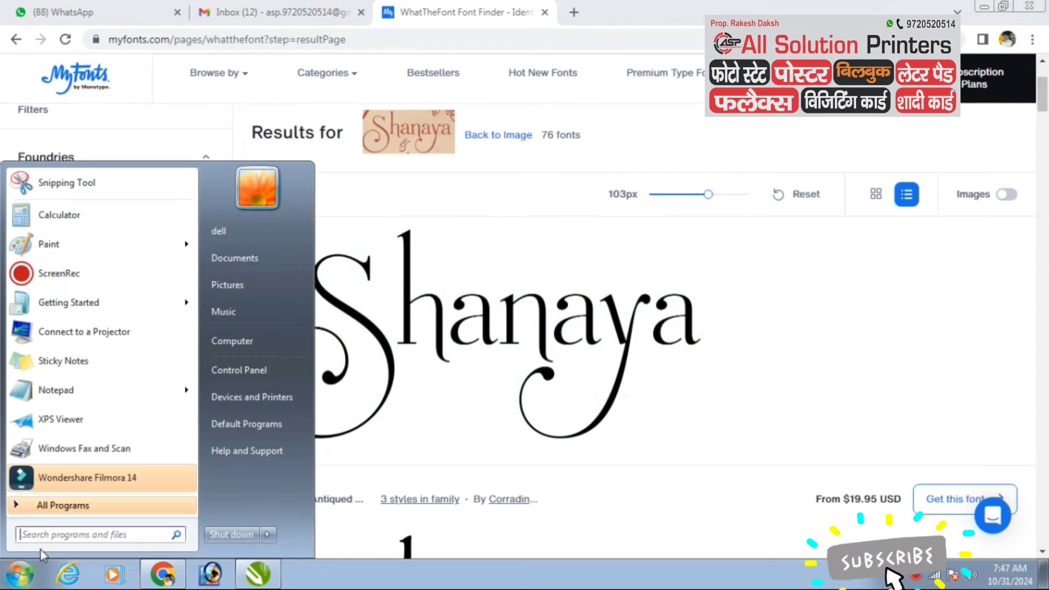
click(56, 184)
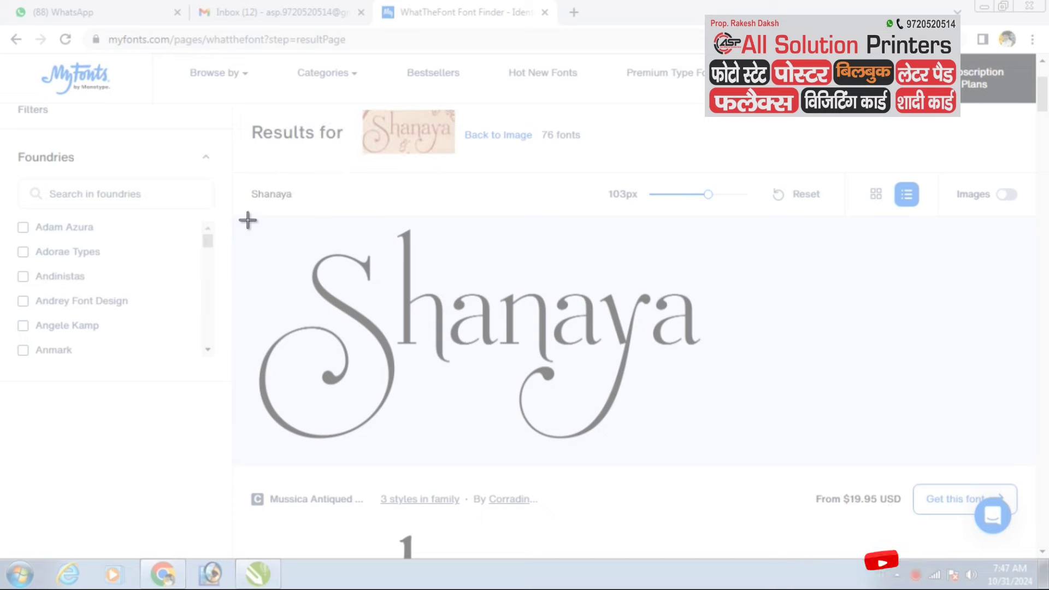
drag(248, 222, 731, 449)
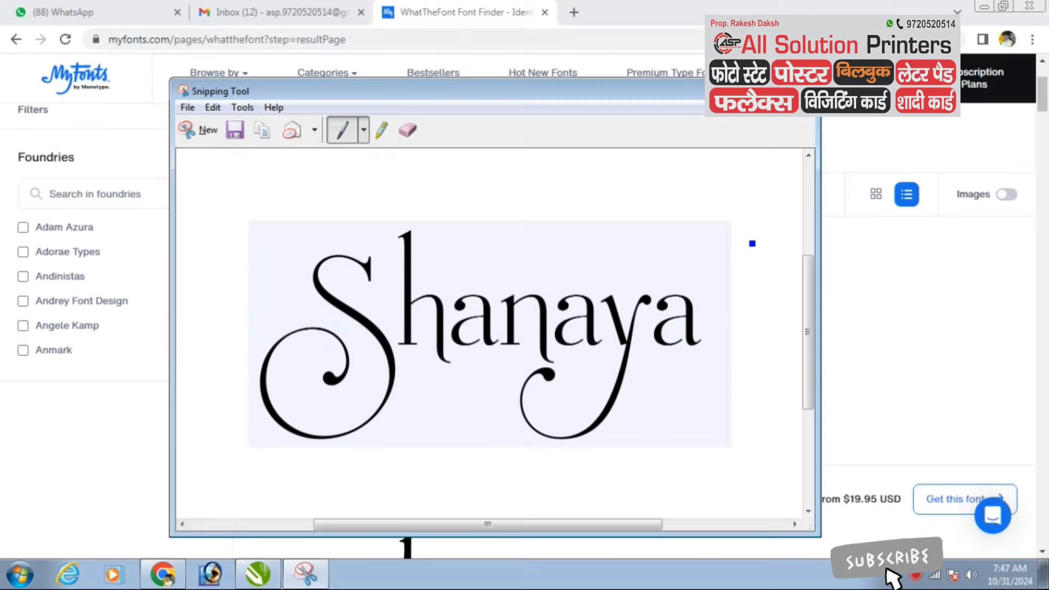
click(806, 91)
click(552, 324)
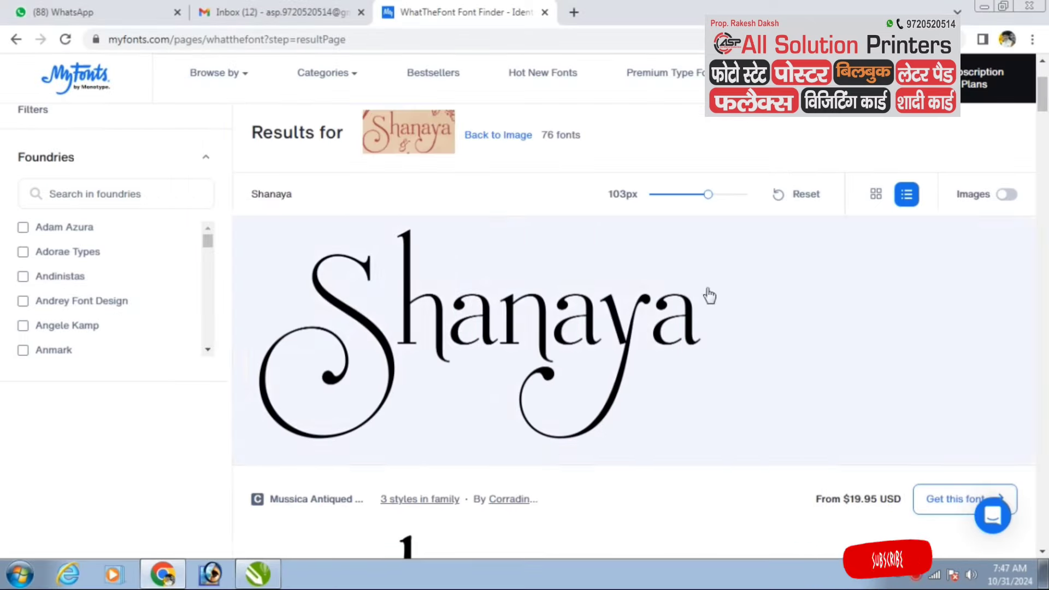
click(986, 8)
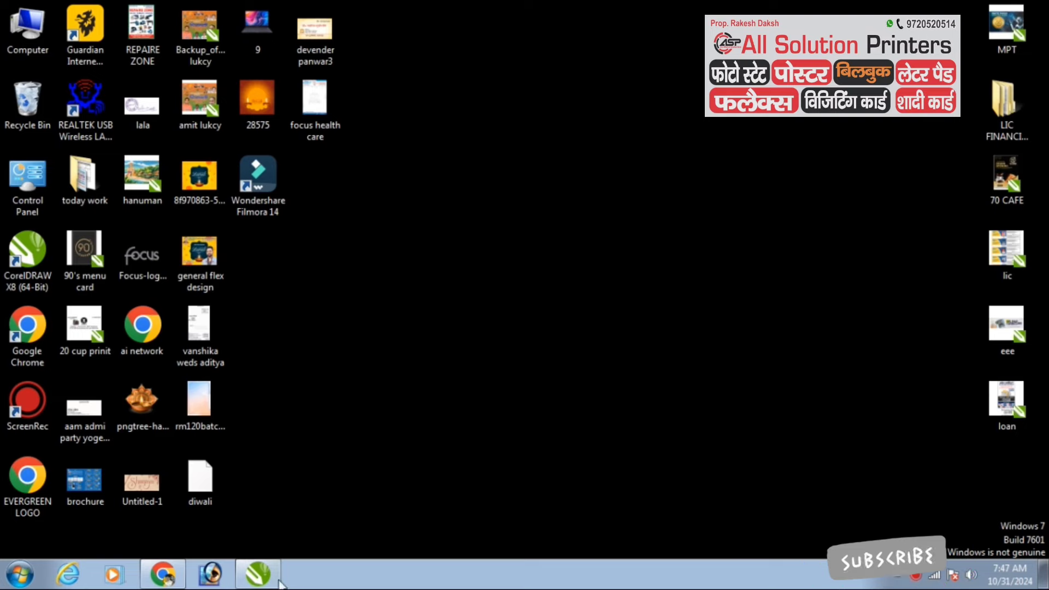
Step: Paste the Shanaya capture into CorelDRAW and move it lower on the page
click(258, 574)
key(ctrl+v)
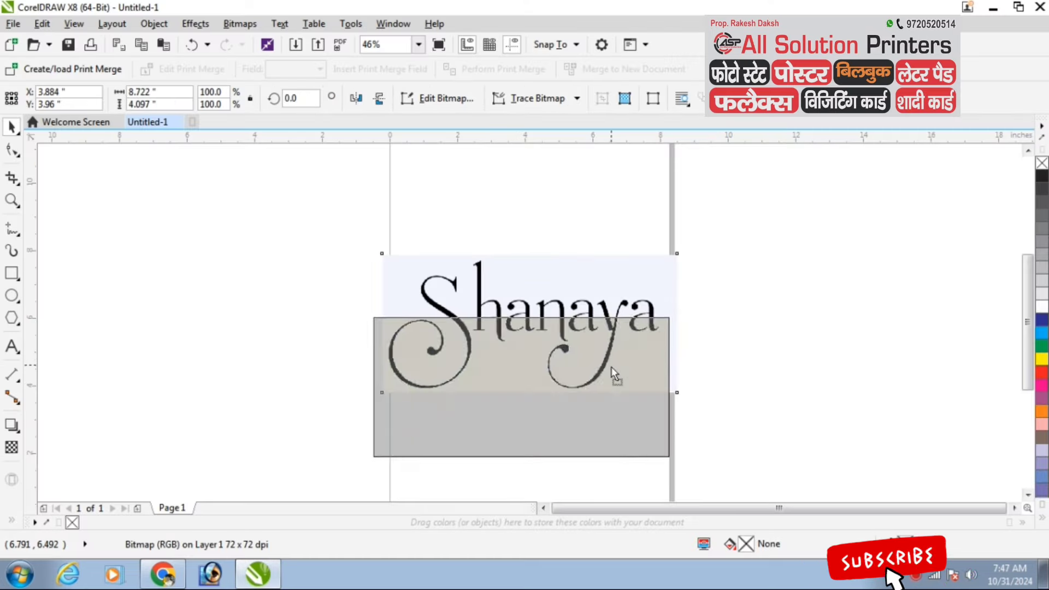
drag(536, 384, 533, 479)
scroll(720, 444, up, 2)
Step: Outline-trace the bitmap with the Logo preset, move the trace aside, and delete the original bitmap
click(576, 98)
mouse_move(540, 152)
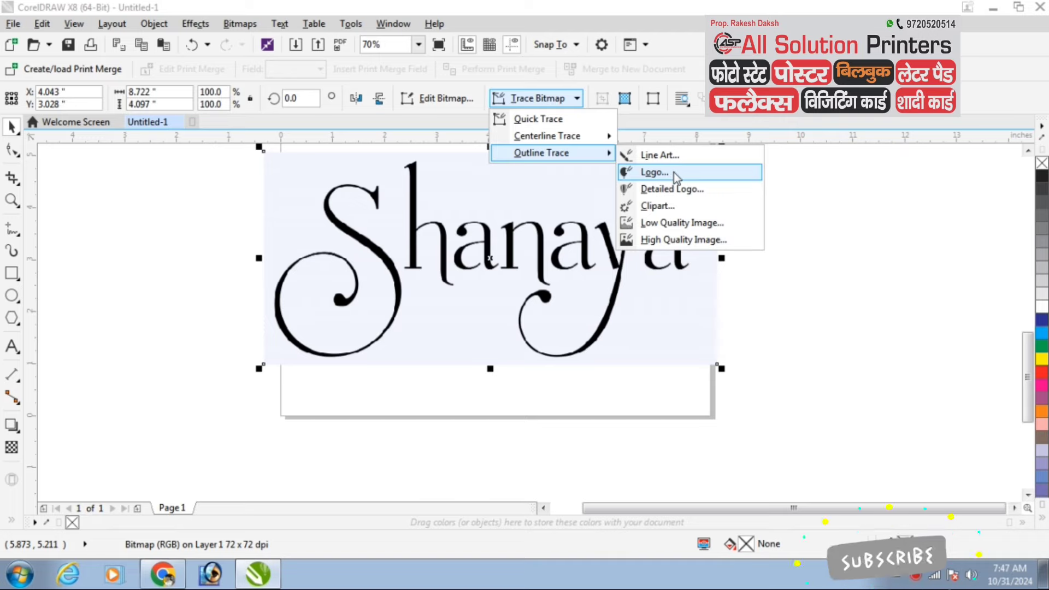
click(673, 173)
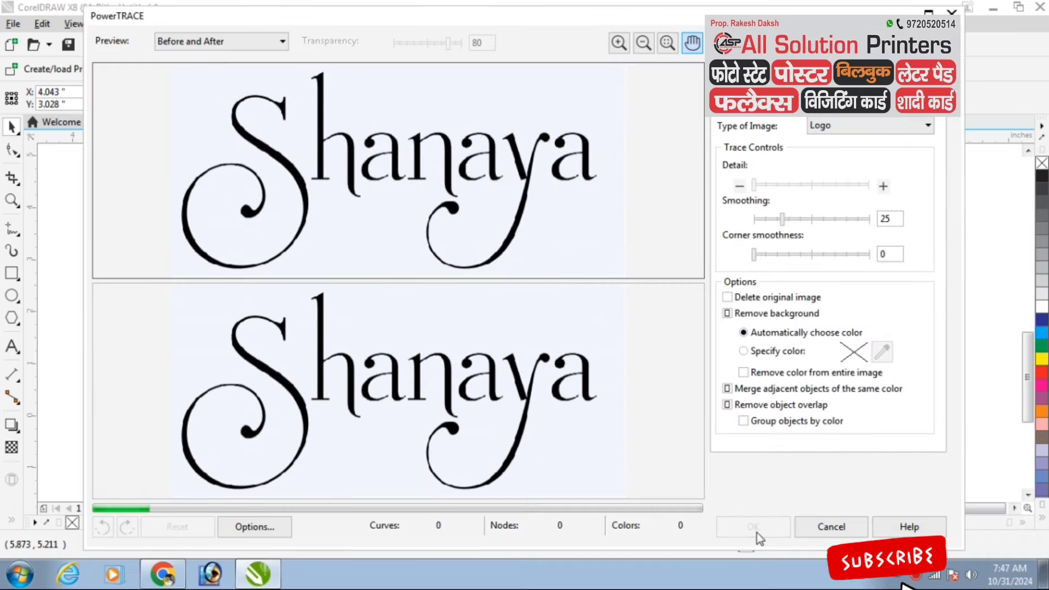
click(756, 533)
drag(507, 238, 508, 393)
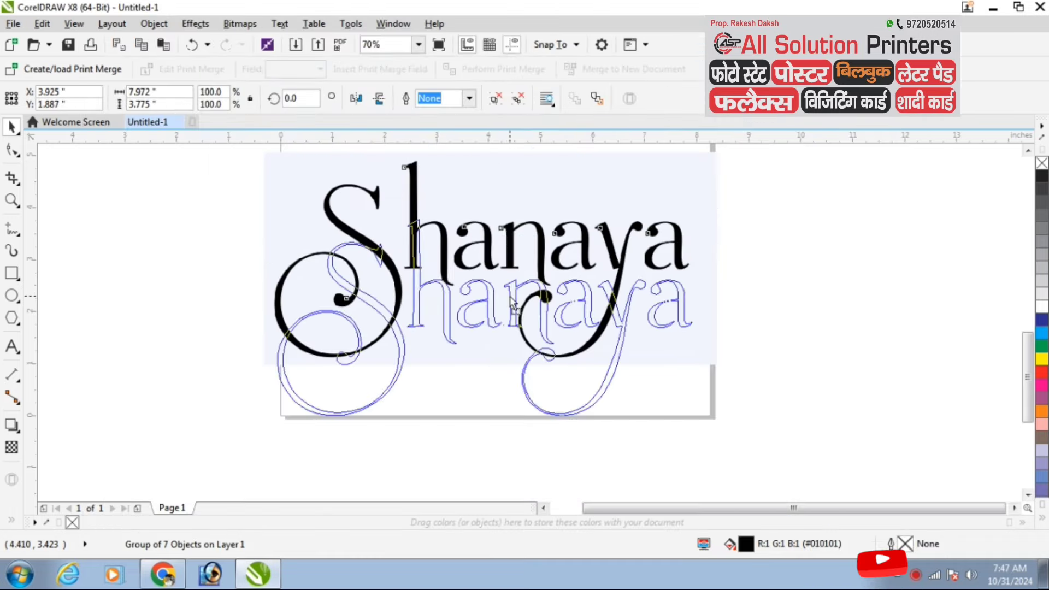
click(506, 321)
key(Delete)
Step: Select the whole traced Shanaya group, move it up onto the page, and fill it blue
scroll(505, 321, down, 2)
drag(270, 253, 669, 477)
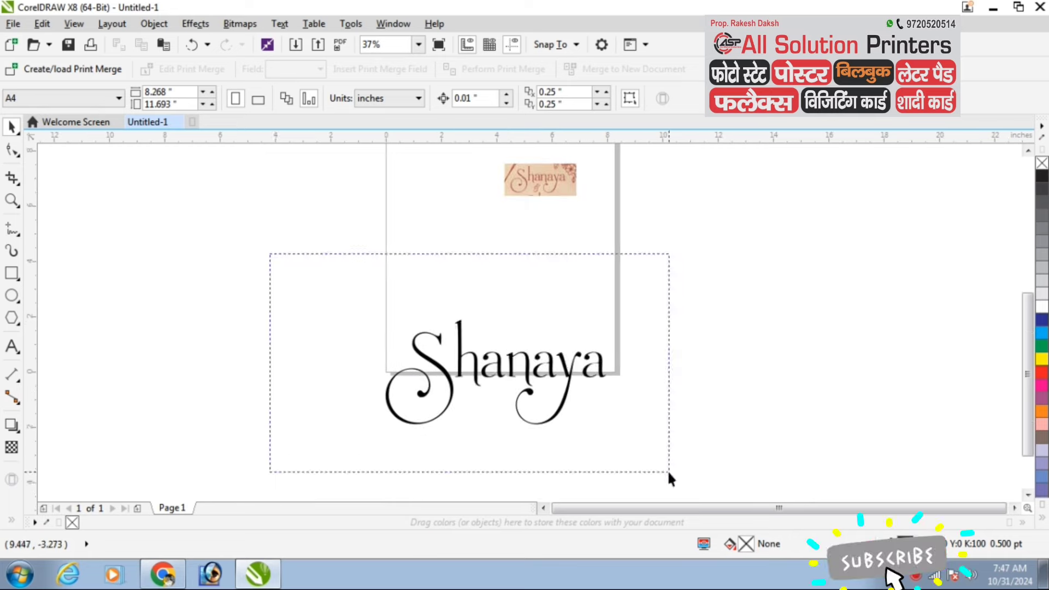
drag(578, 367, 578, 258)
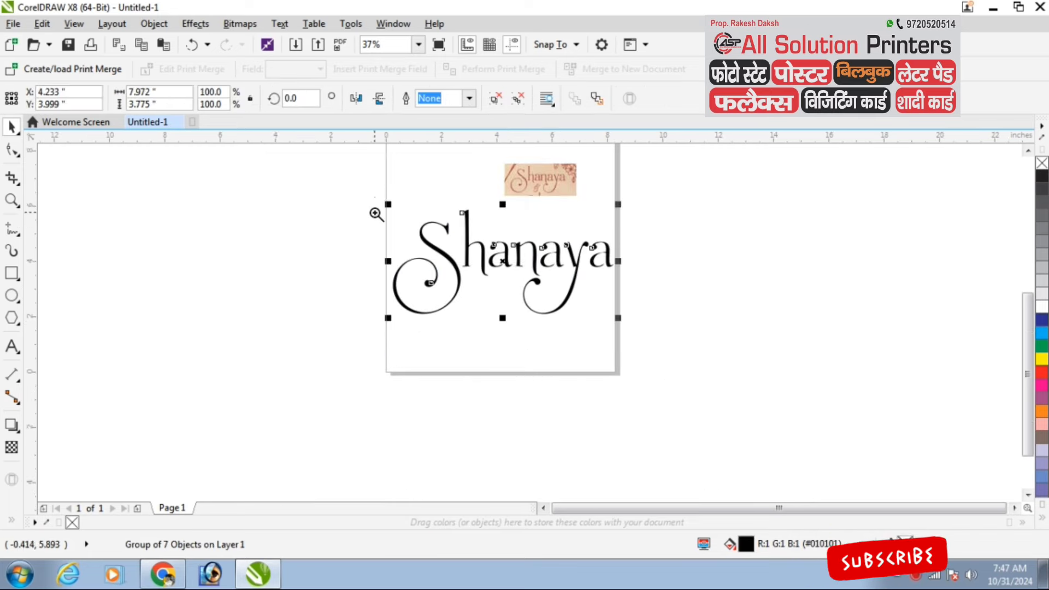
scroll(631, 408, up, 3)
click(1042, 319)
scroll(688, 424, up, 1)
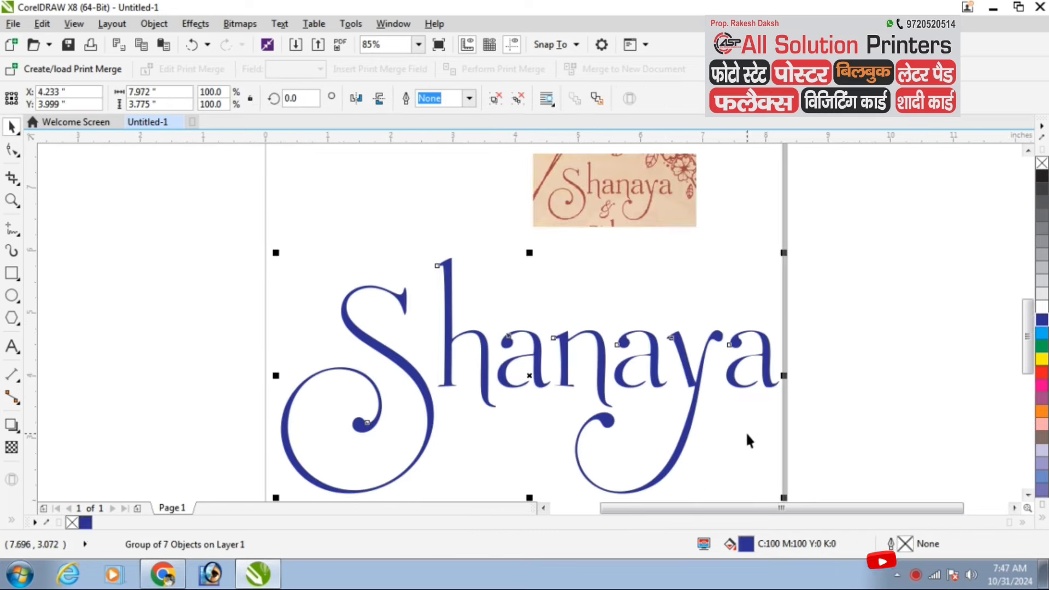
click(891, 577)
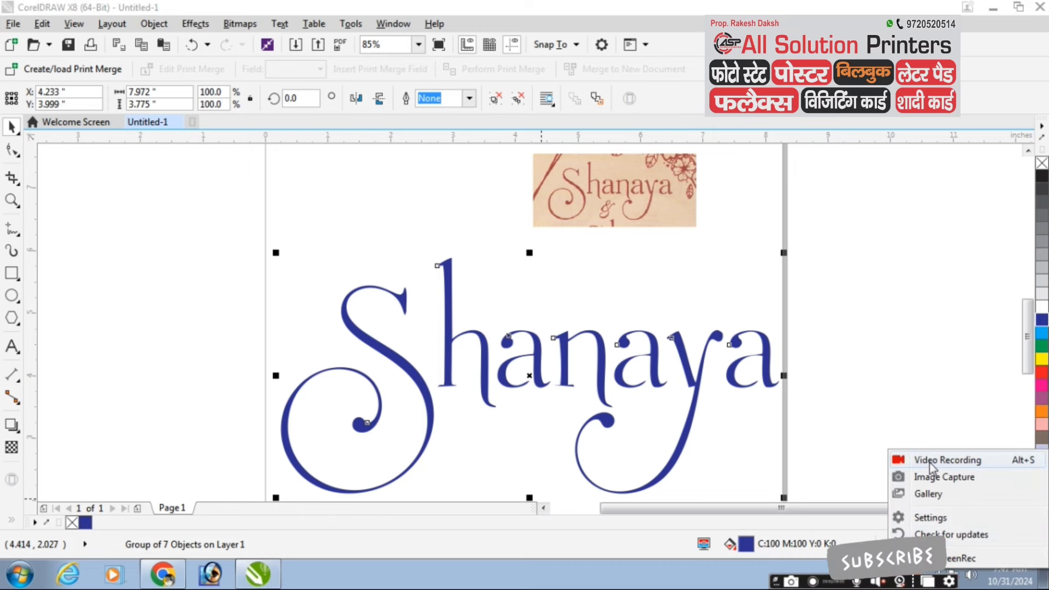